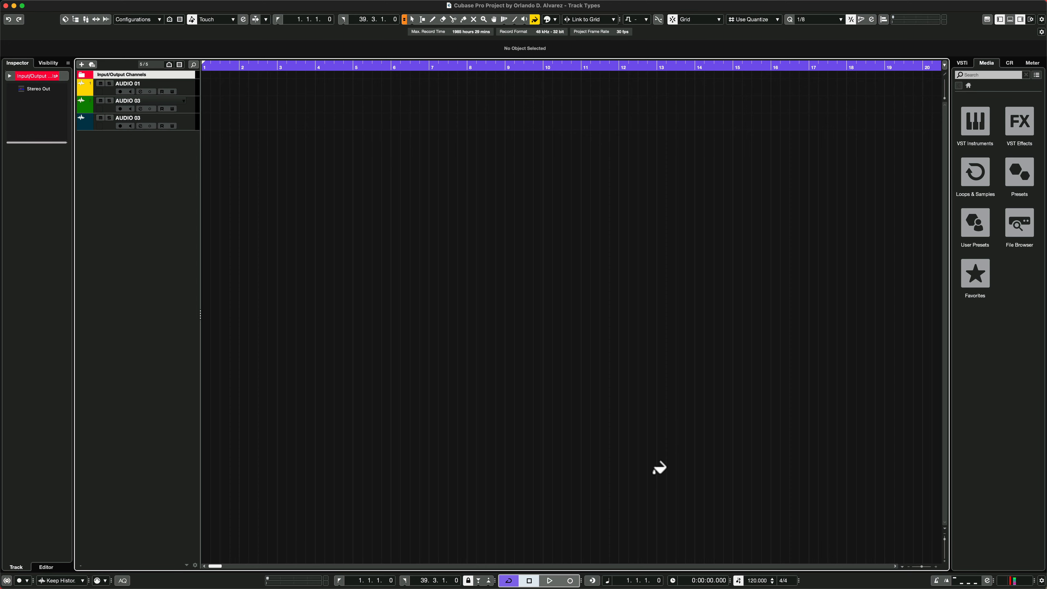
- Set up a new group track with stereo configuration, Stereo Out output and the name VOCALS, keeping the Add Track dialog open
{"action": "key", "text": "t"}
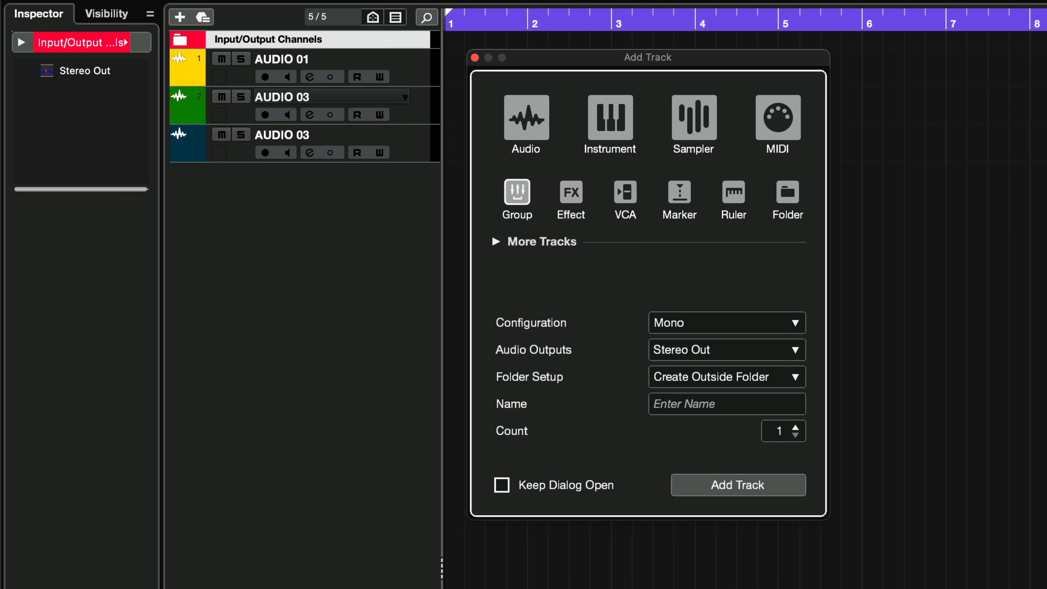
{"action": "left_click", "coordinate": [502, 487]}
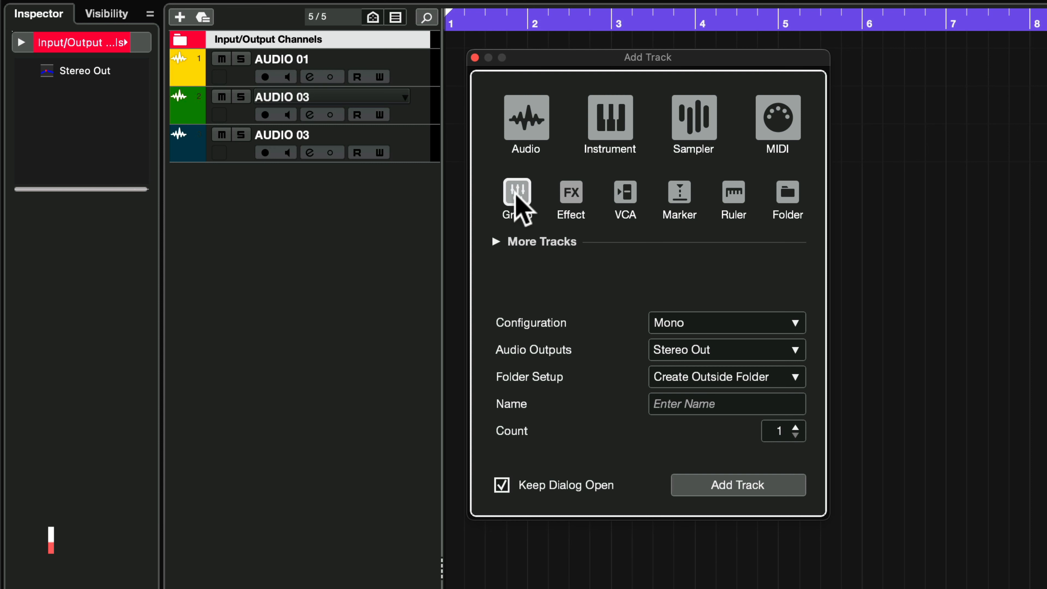
{"action": "left_click", "coordinate": [705, 323]}
{"action": "left_click", "coordinate": [713, 325]}
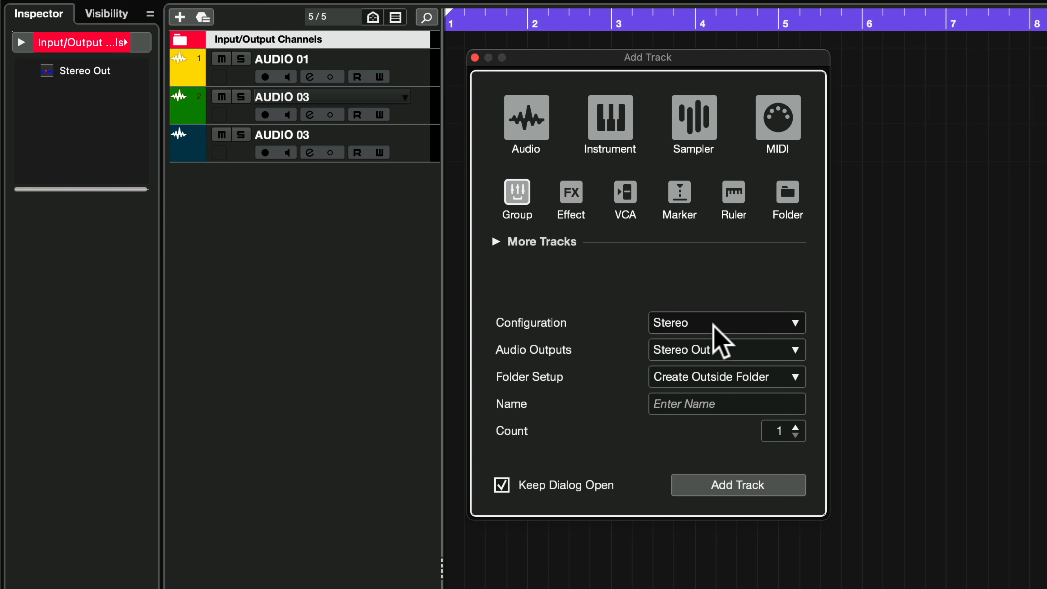
{"action": "left_click", "coordinate": [716, 350]}
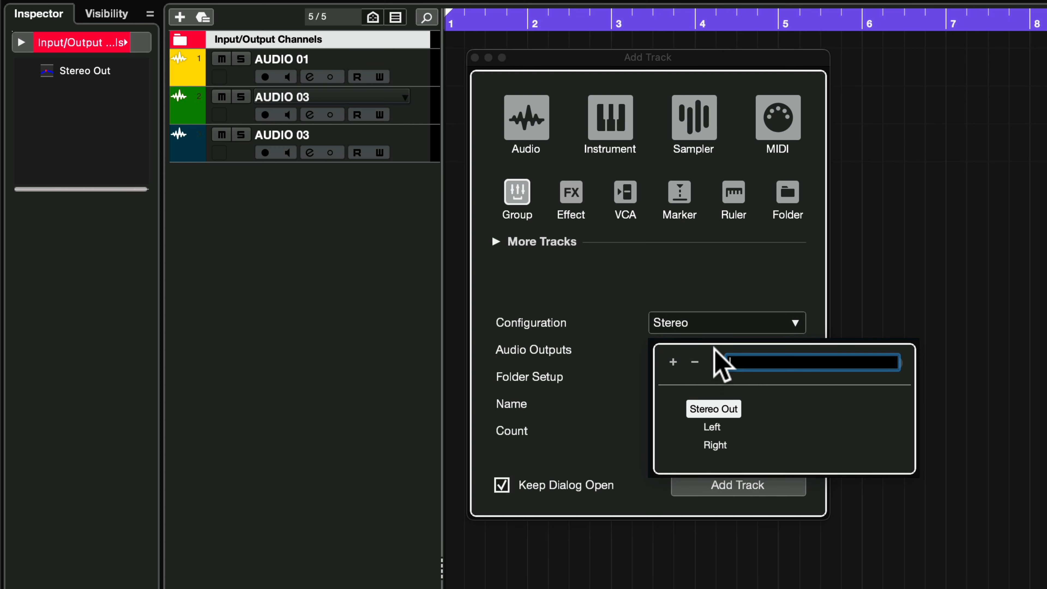
{"action": "left_click", "coordinate": [726, 409]}
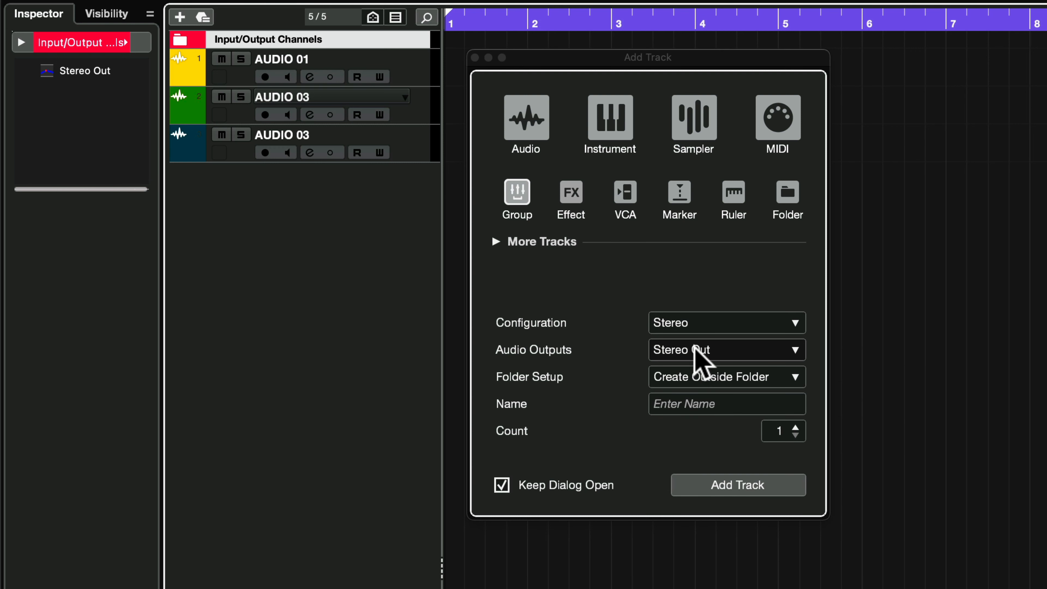
{"action": "left_click", "coordinate": [697, 405]}
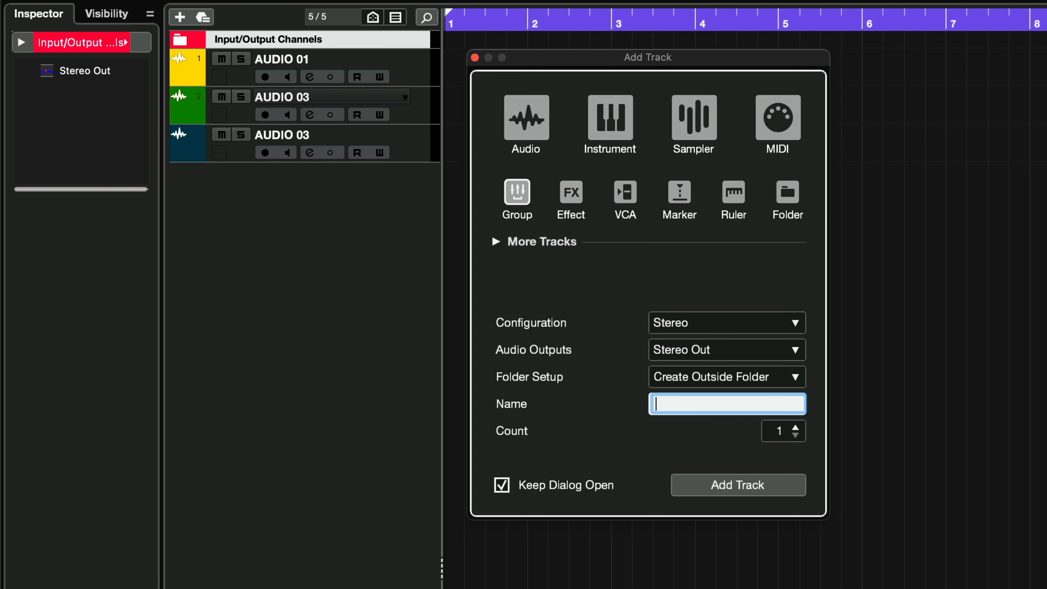
{"action": "type", "text": "VOCALS"}
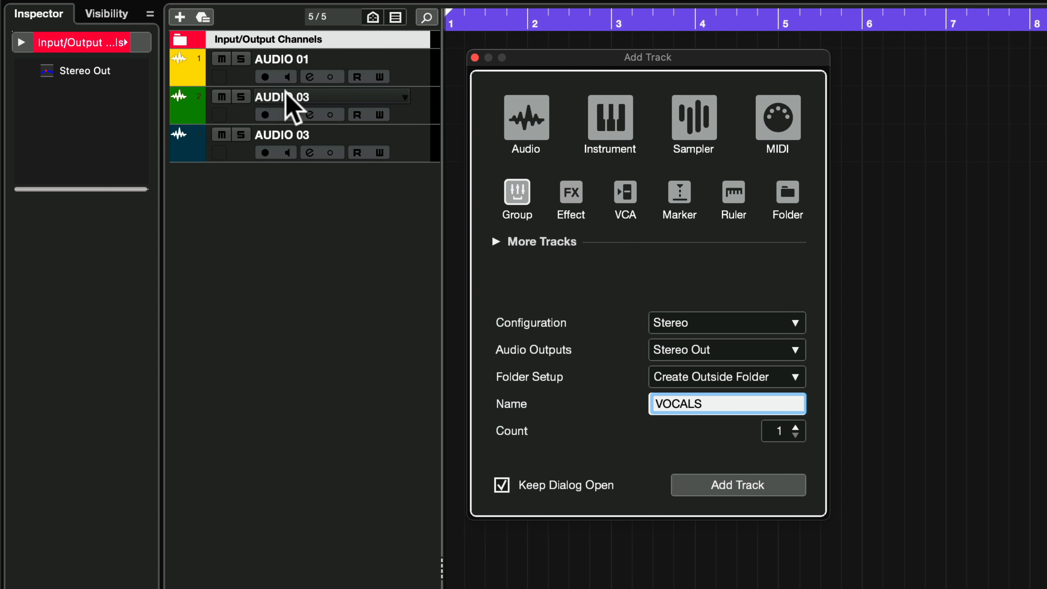
- Rename the second audio track in the track list to AUDIO 02
{"action": "double_click", "coordinate": [304, 95]}
{"action": "key", "text": "Right"}
{"action": "key", "text": "BackSpace"}
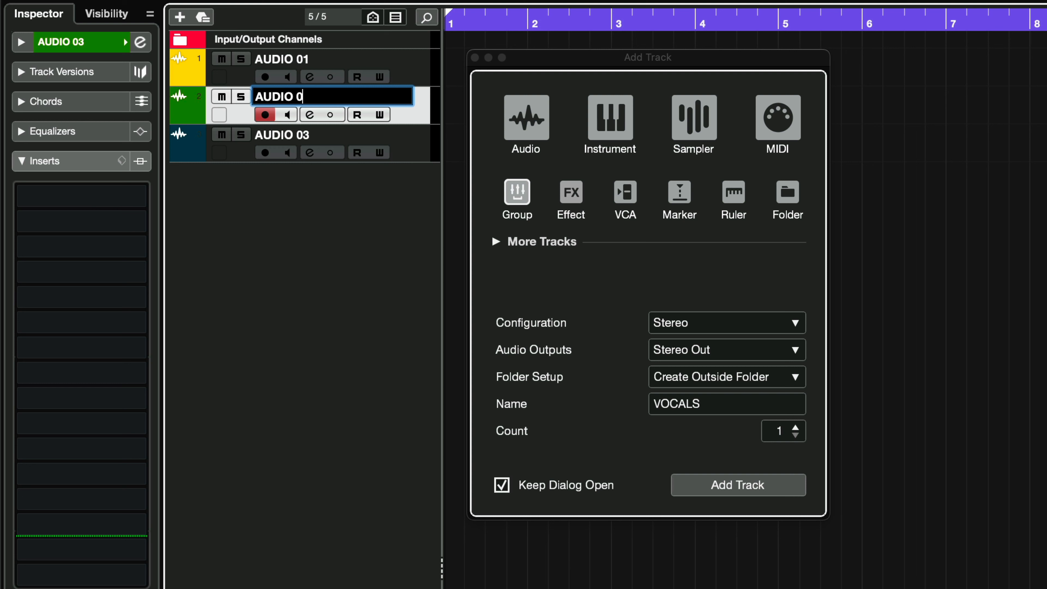
{"action": "type", "text": "2"}
{"action": "key", "text": "Return"}
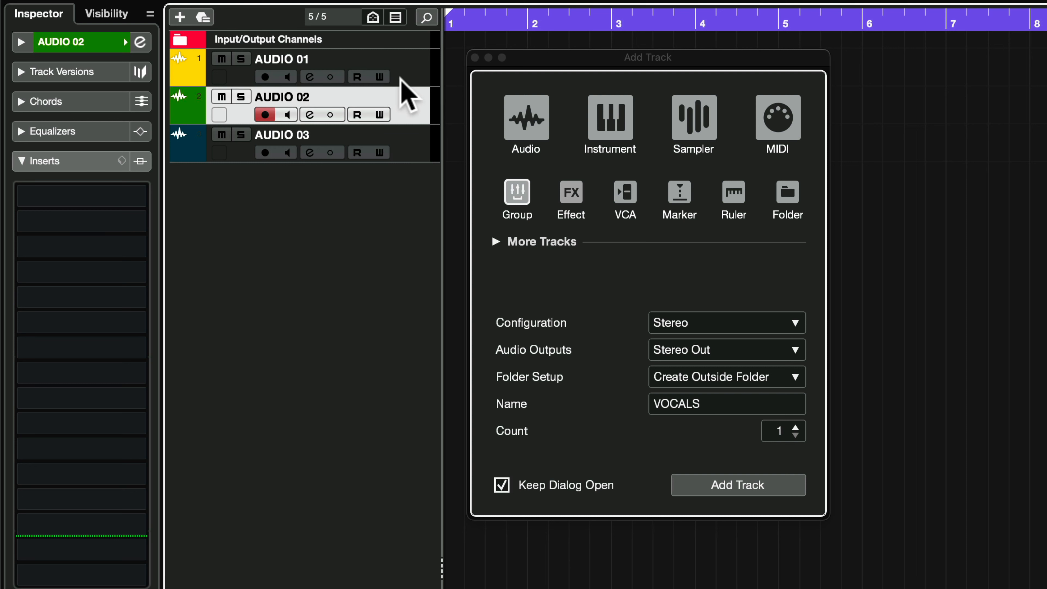
- Select the AUDIO 03 track and add the configured VOCALS group track below it
{"action": "left_click", "coordinate": [412, 76]}
{"action": "left_click", "coordinate": [428, 141]}
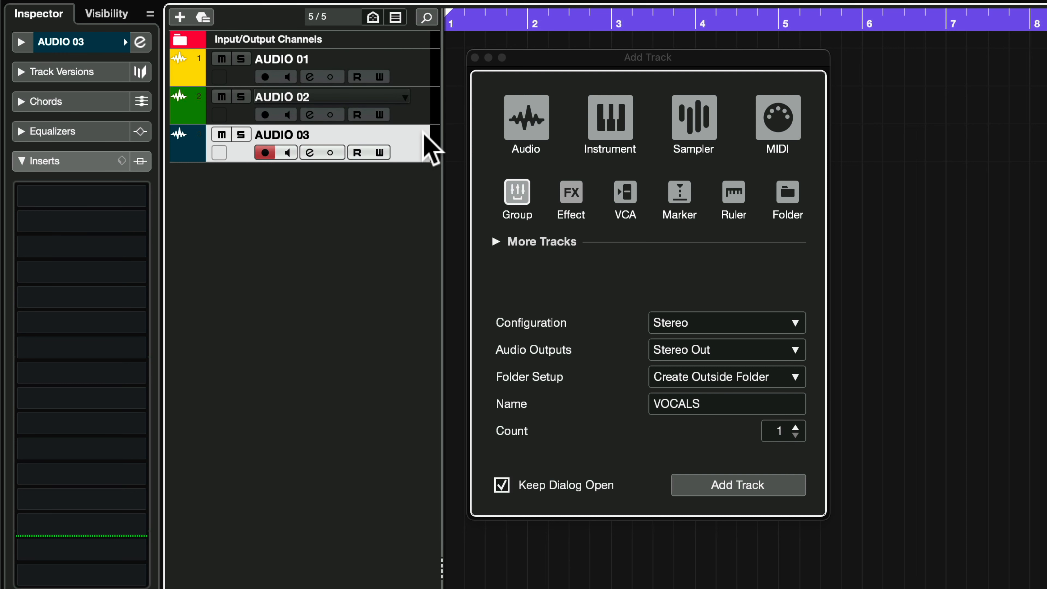
{"action": "left_click", "coordinate": [598, 365]}
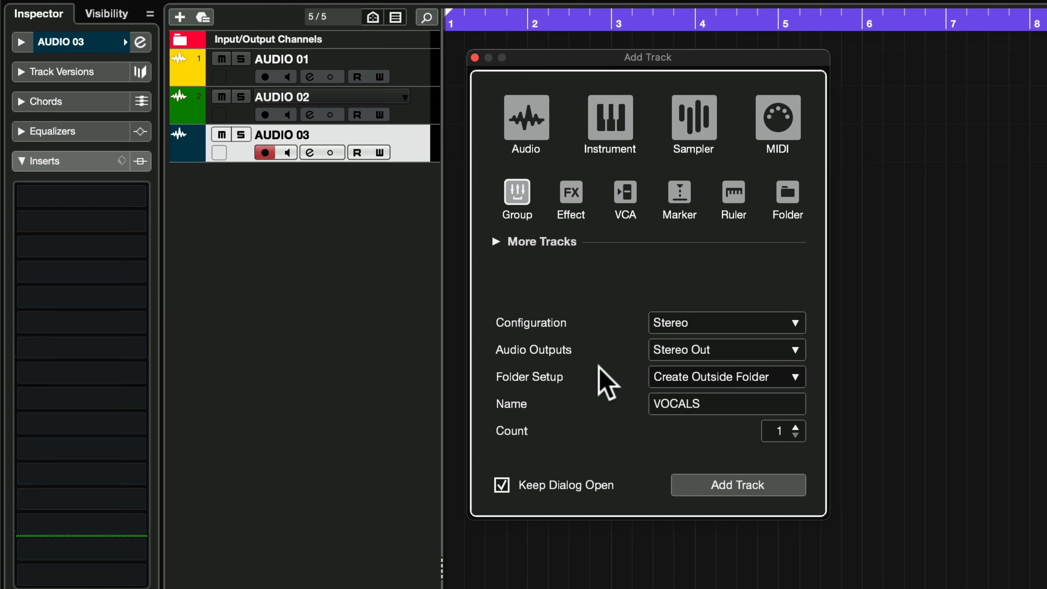
{"action": "left_click", "coordinate": [756, 485]}
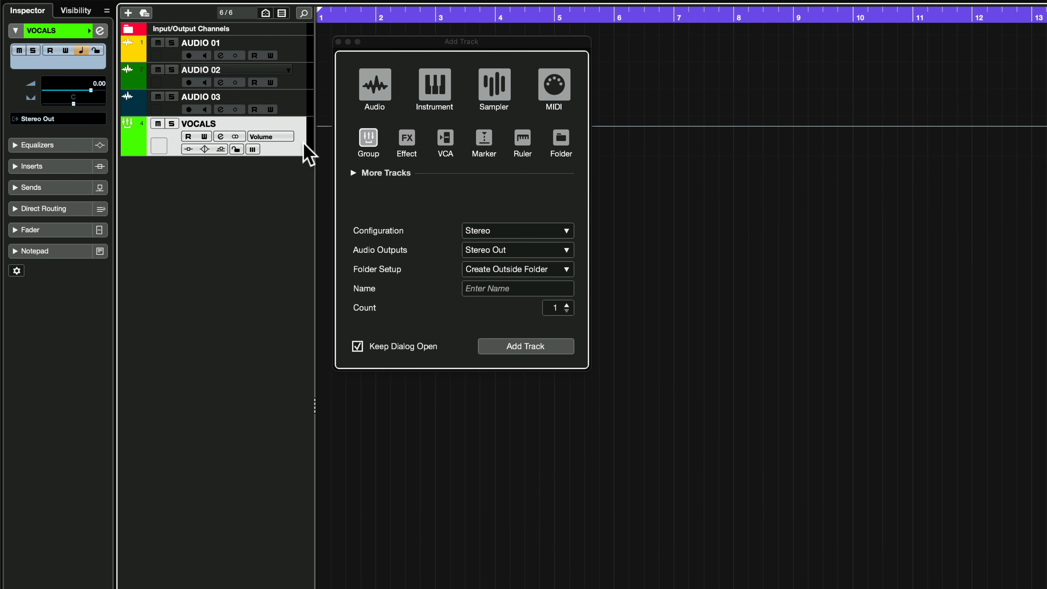
- Route the outputs of AUDIO 01, AUDIO 02 and AUDIO 03 together to the VOCALS group, and check the routing on AUDIO 03
{"action": "left_click", "coordinate": [428, 72]}
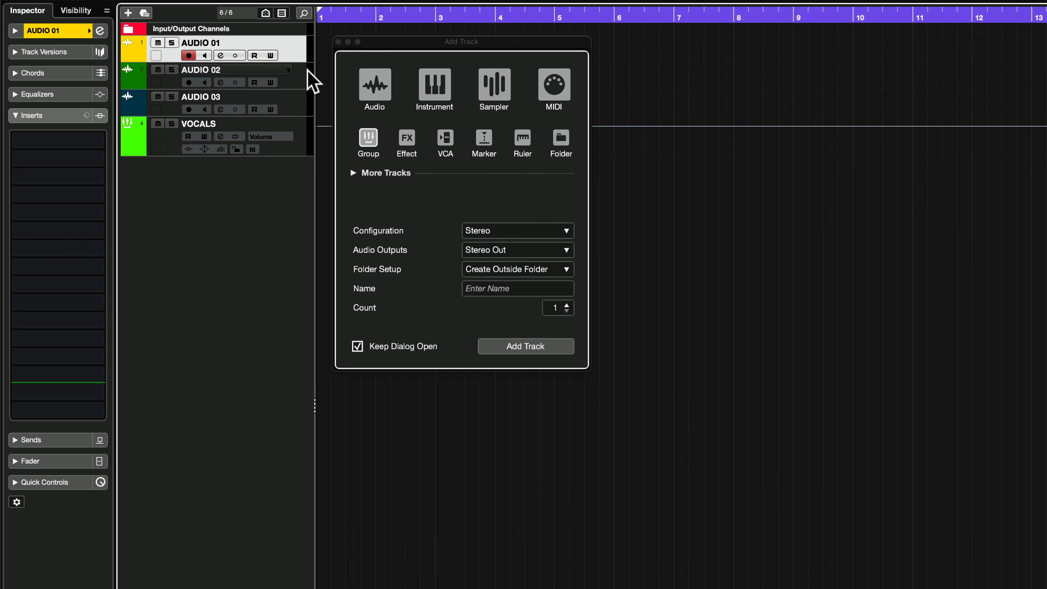
{"action": "left_click", "coordinate": [302, 103], "text": "shift"}
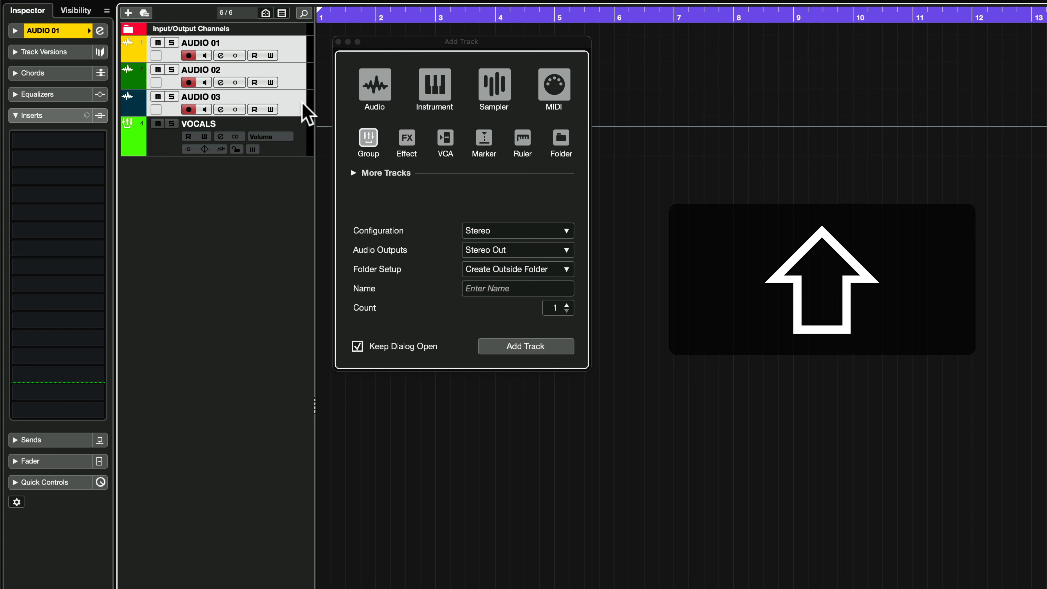
{"action": "left_click", "coordinate": [16, 31], "text": "alt+shift"}
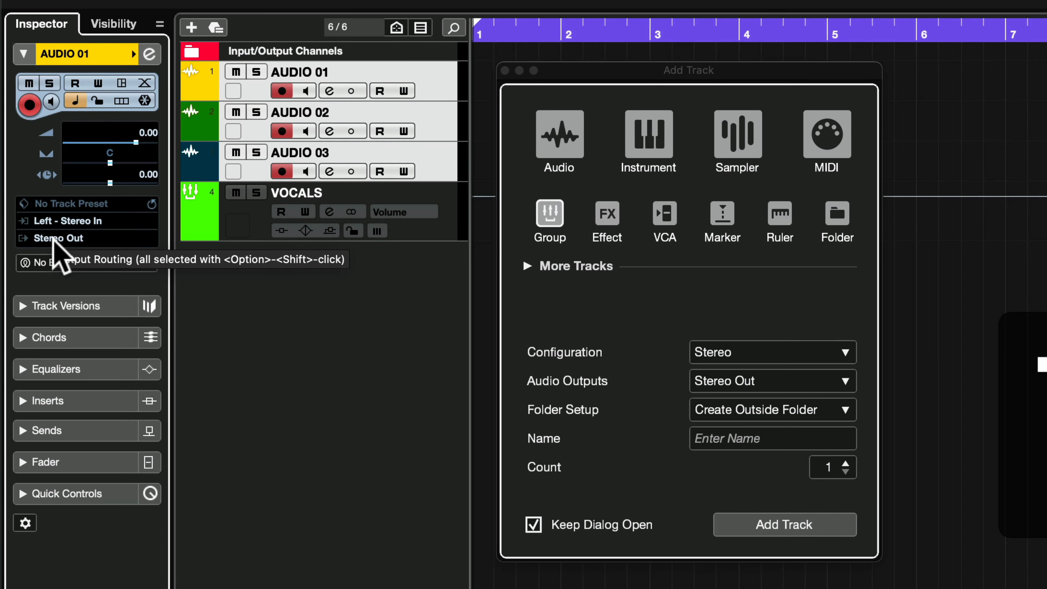
{"action": "left_click", "coordinate": [54, 238]}
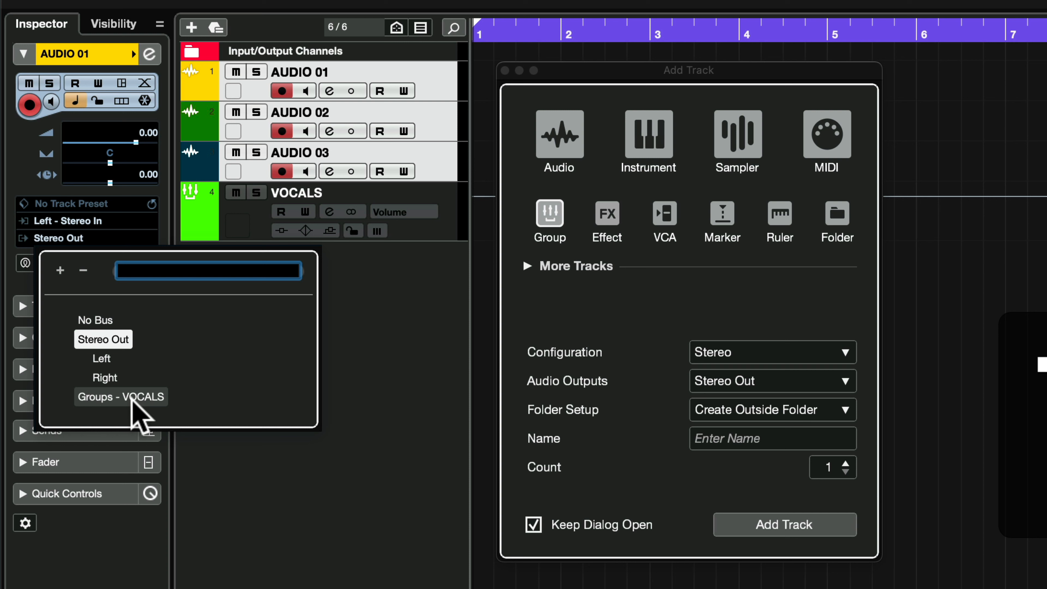
{"action": "left_click", "coordinate": [122, 398]}
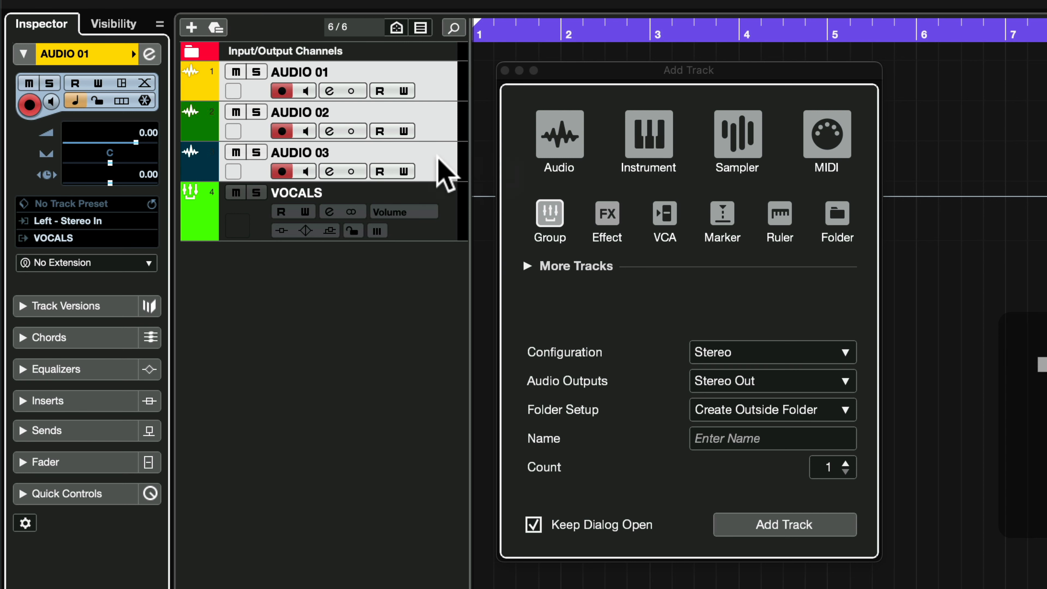
{"action": "left_click", "coordinate": [444, 170]}
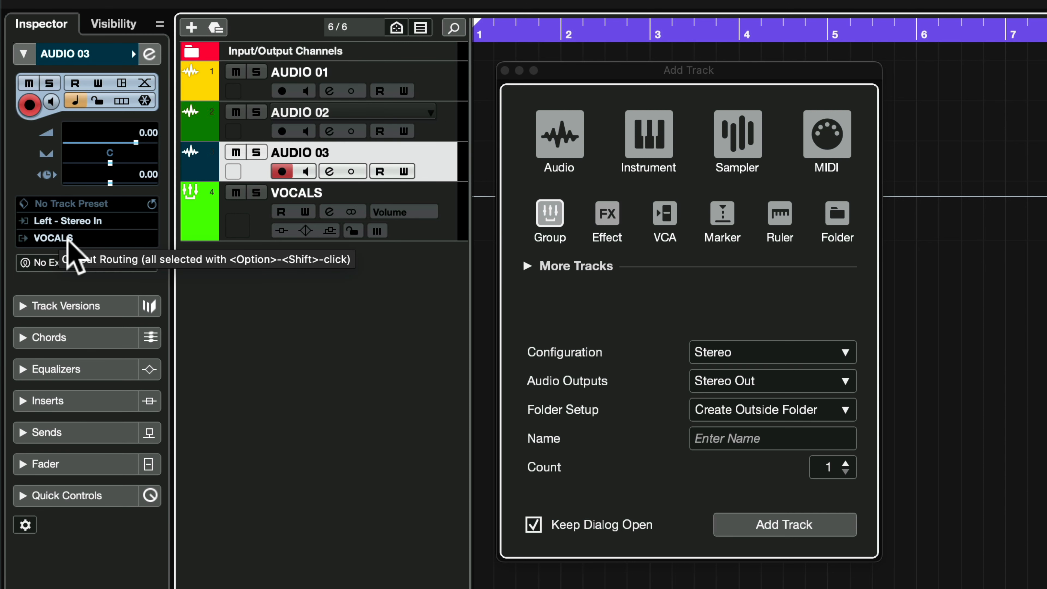
- Add two more unnamed stereo group tracks below the VOCALS group, routed to Stereo Out
{"action": "left_click", "coordinate": [450, 219]}
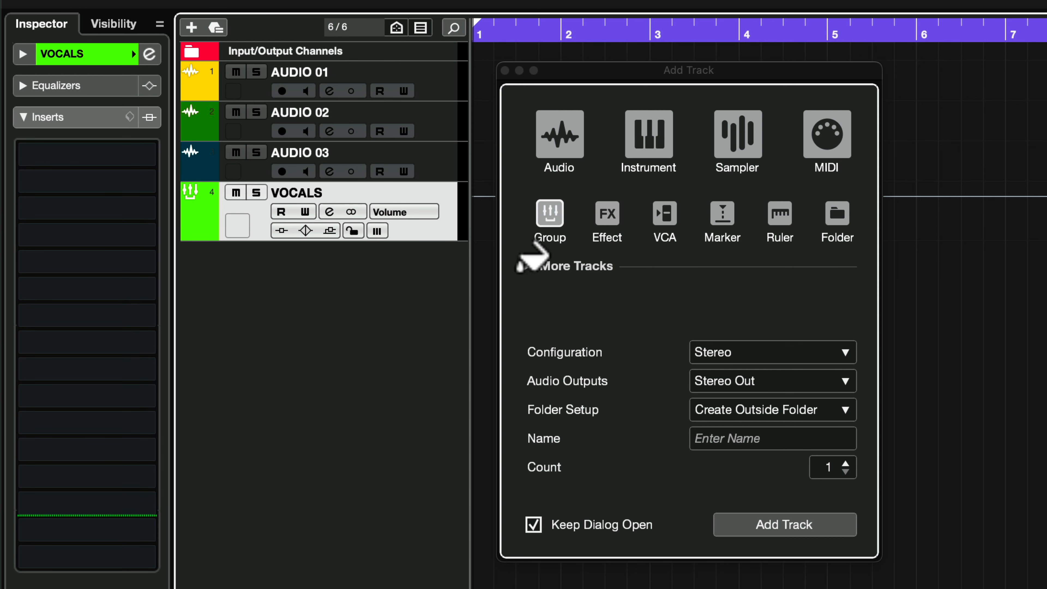
{"action": "left_click", "coordinate": [846, 464]}
{"action": "left_click", "coordinate": [769, 519]}
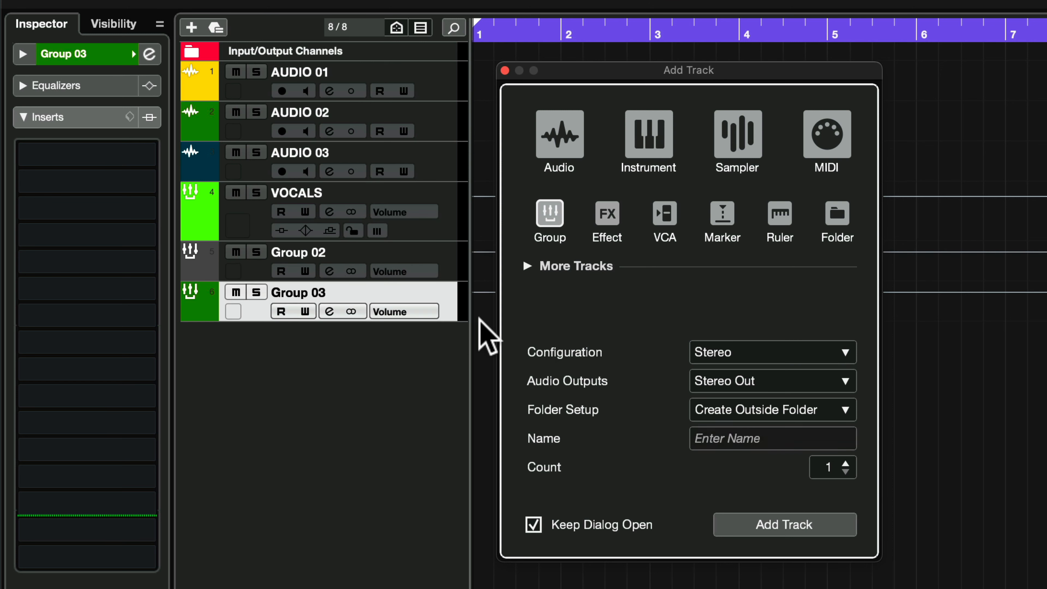
- Color the first new group track below VOCALS red and rename it DRUMS
{"action": "left_click", "coordinate": [253, 267]}
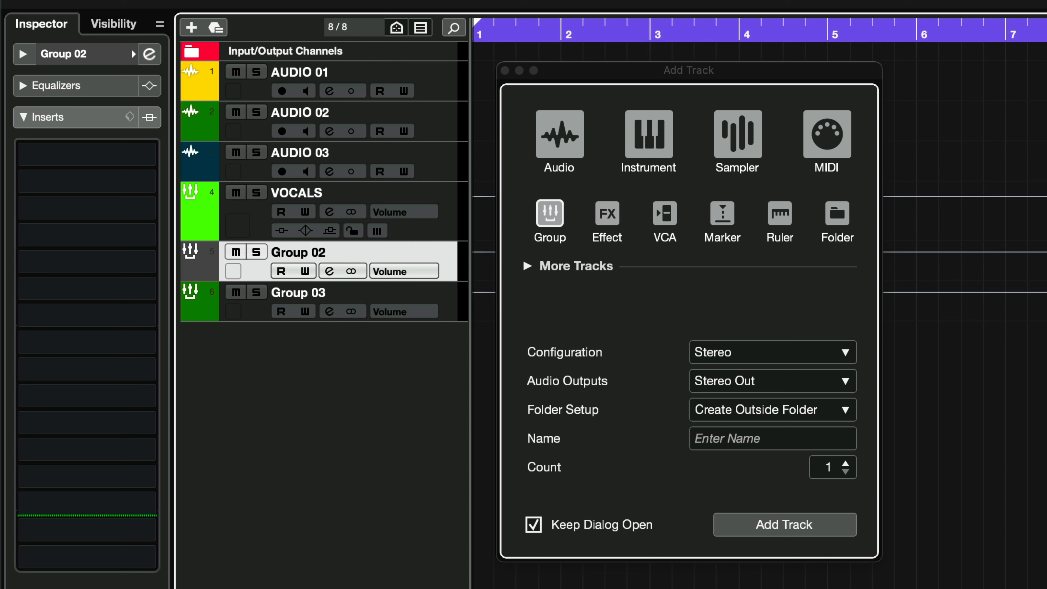
{"action": "double_click", "coordinate": [294, 252]}
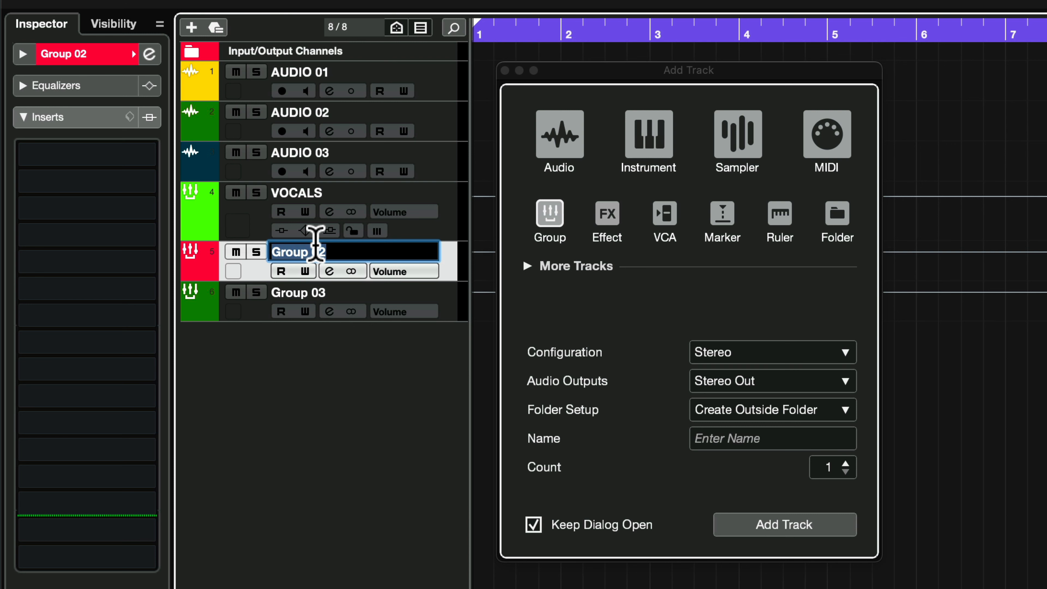
{"action": "type", "text": "DRUMS"}
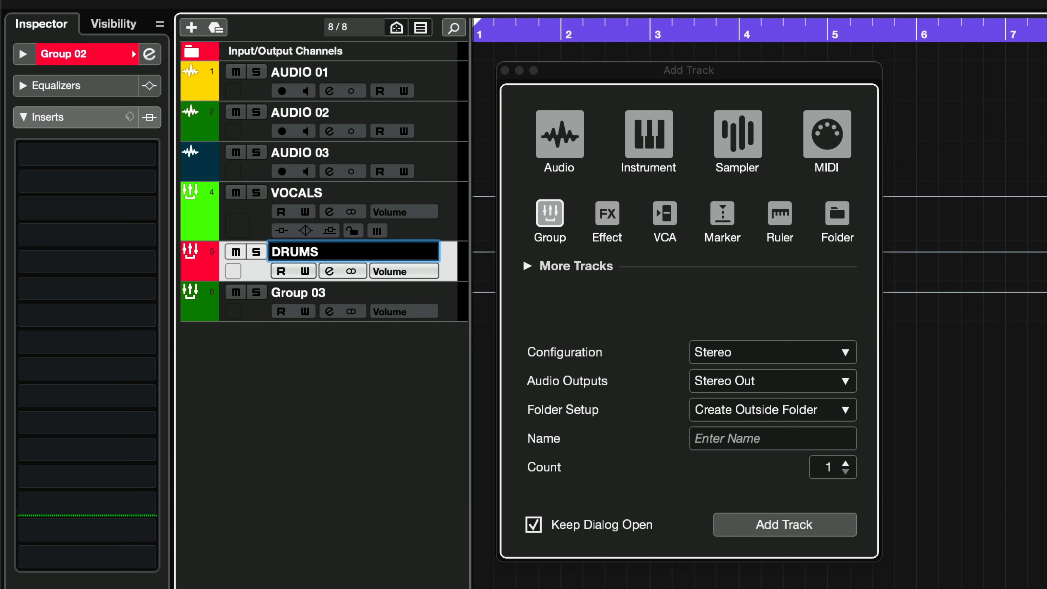
{"action": "key", "text": "Return"}
- Rename the group track below DRUMS to BASS
{"action": "double_click", "coordinate": [311, 292]}
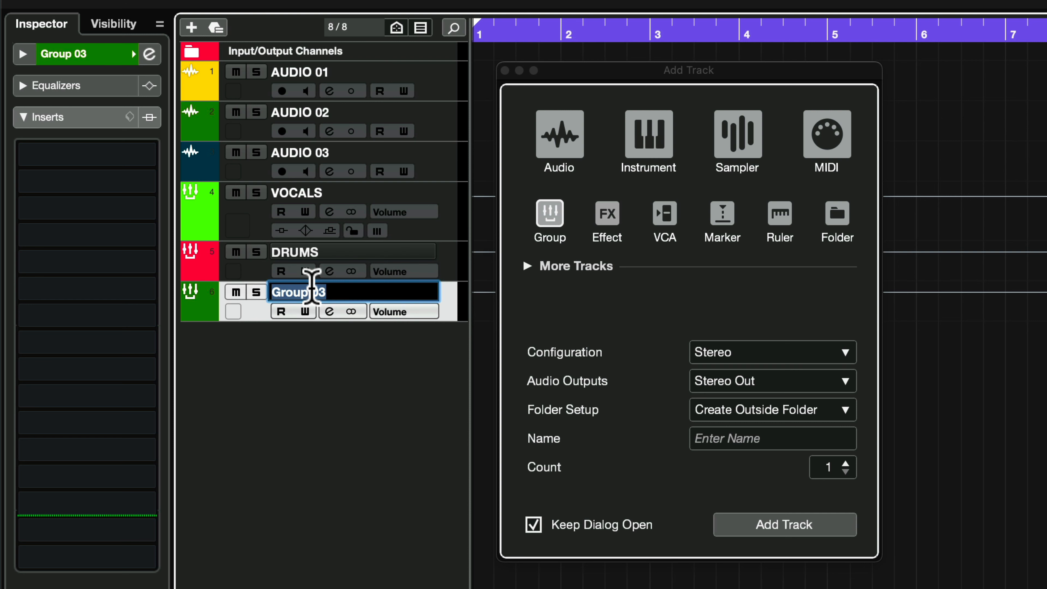
{"action": "type", "text": "BASS"}
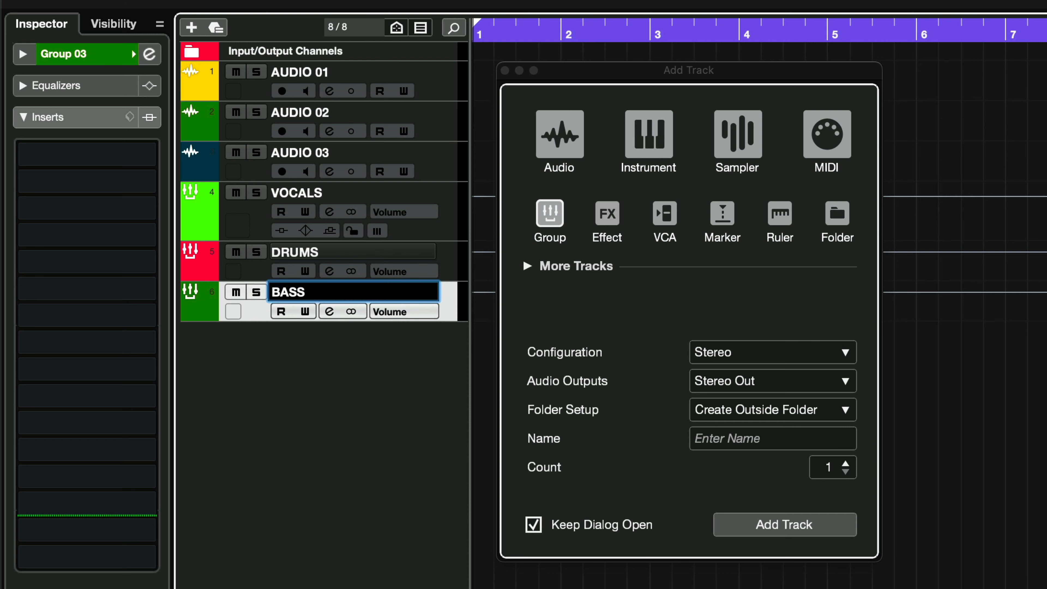
{"action": "key", "text": "Return"}
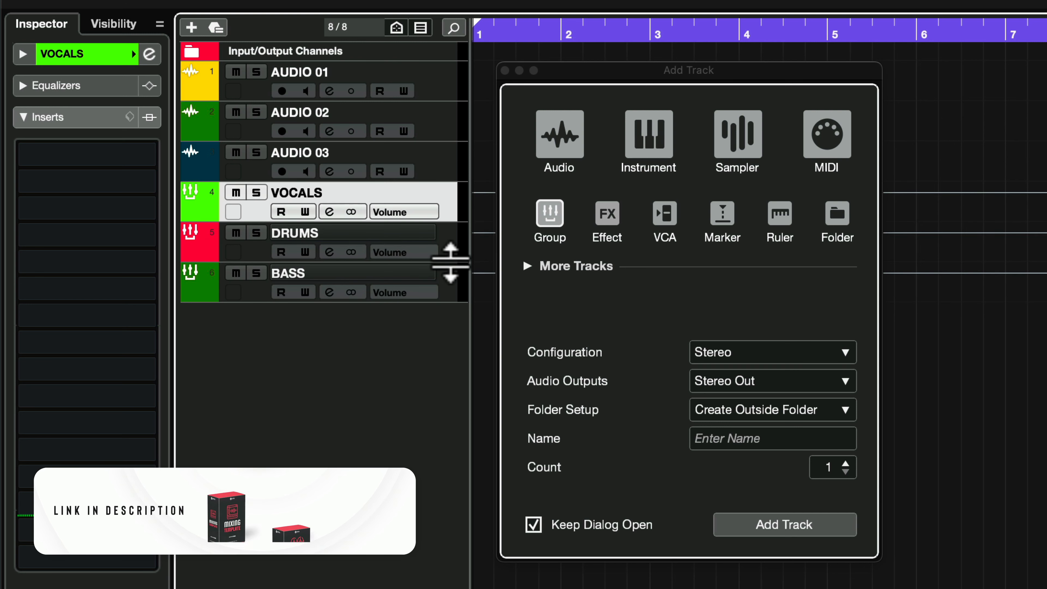
- Add a stereo group track named MIXBUSS and move it below the BASS group in the track list
{"action": "left_click", "coordinate": [440, 80]}
{"action": "left_click", "coordinate": [441, 162], "text": "shift"}
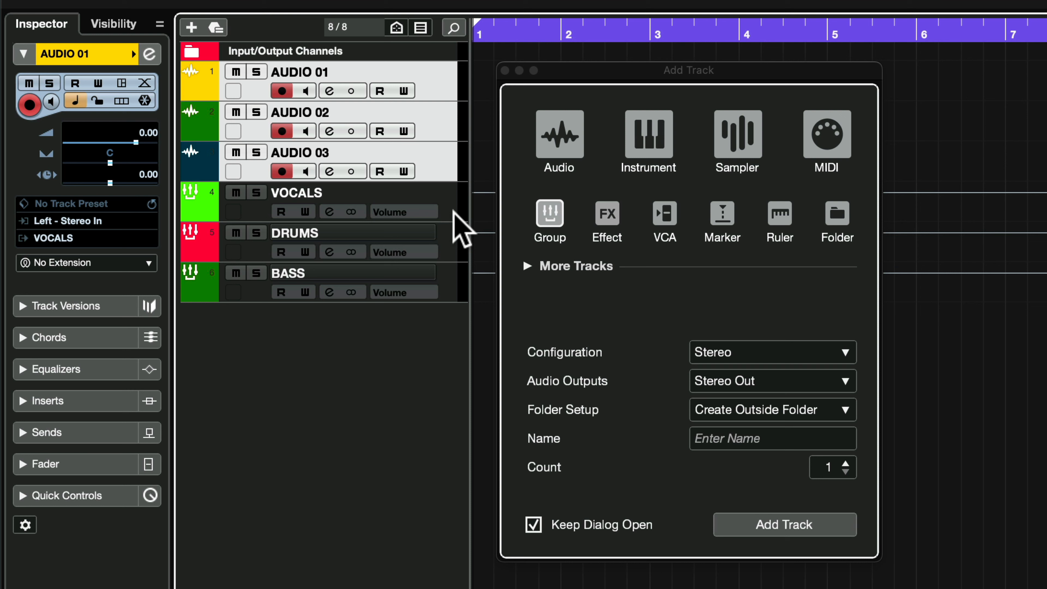
{"action": "left_click", "coordinate": [546, 222]}
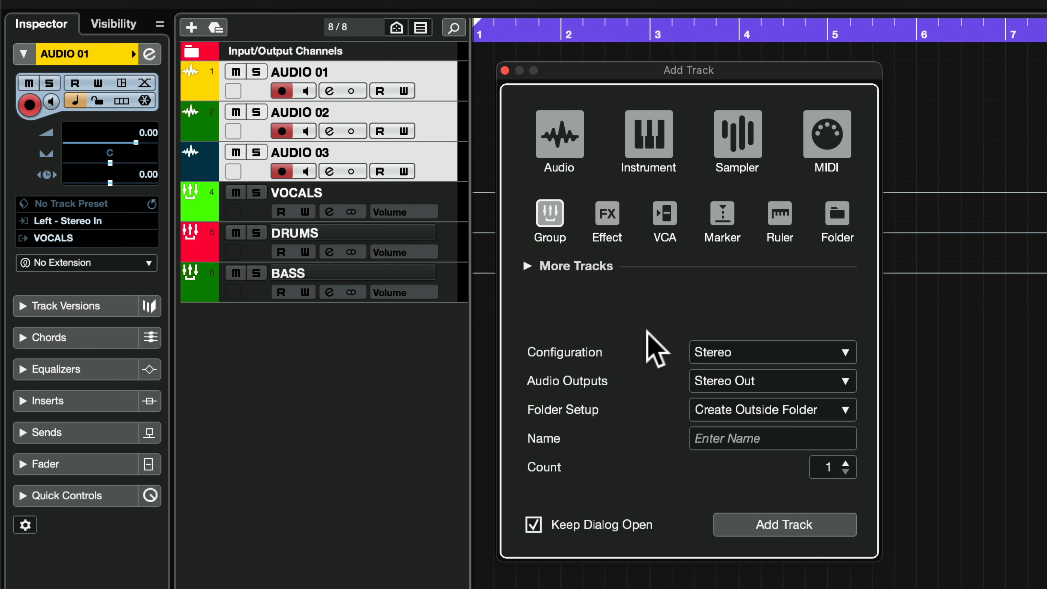
{"action": "left_click", "coordinate": [744, 438]}
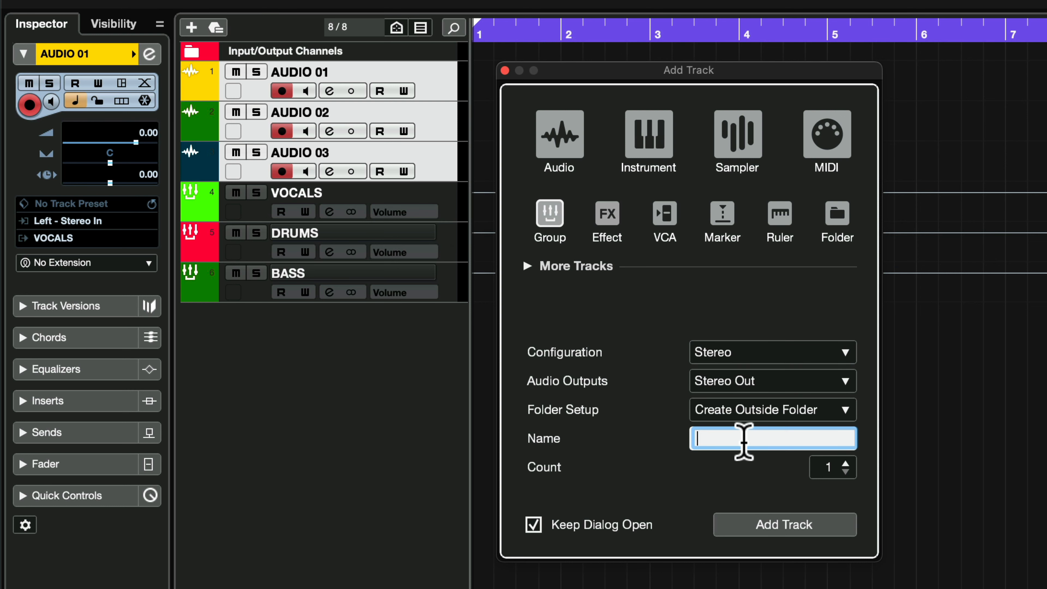
{"action": "type", "text": "MIX"}
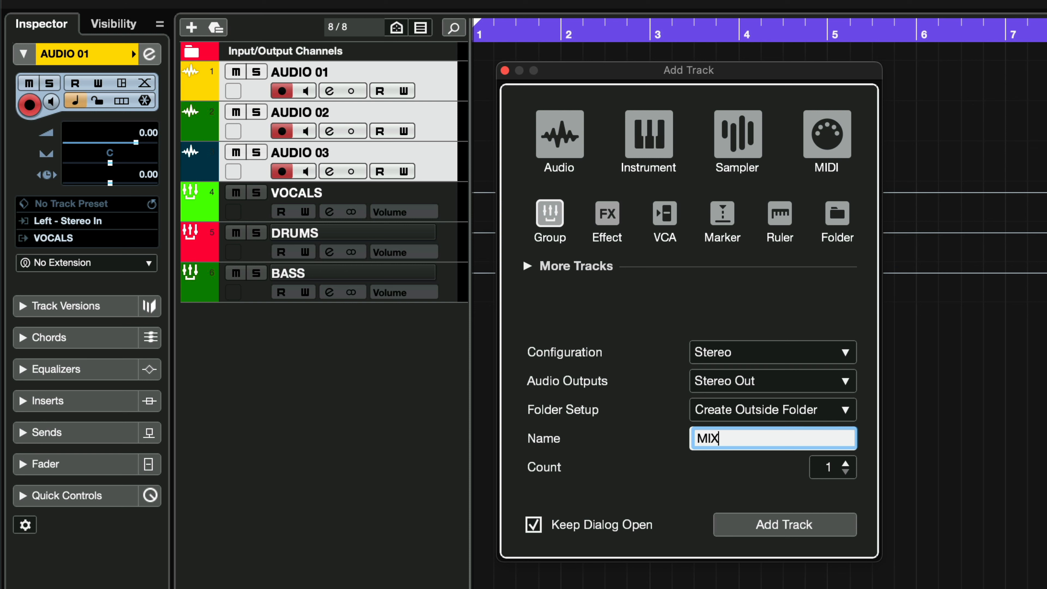
{"action": "type", "text": "BUSS"}
{"action": "left_click", "coordinate": [758, 520]}
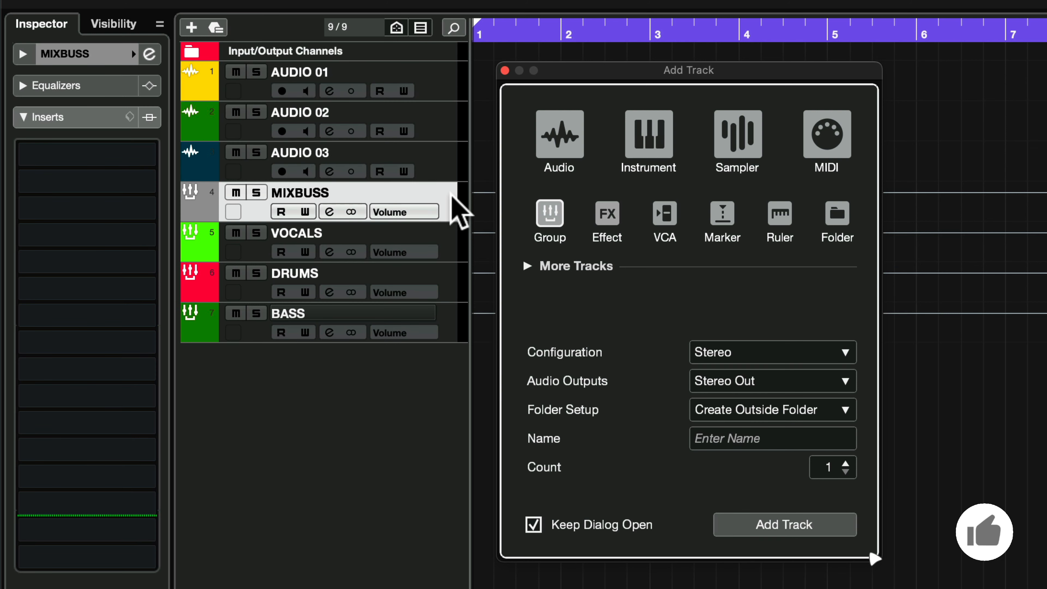
{"action": "left_click_drag", "start_coordinate": [452, 197], "coordinate": [453, 334]}
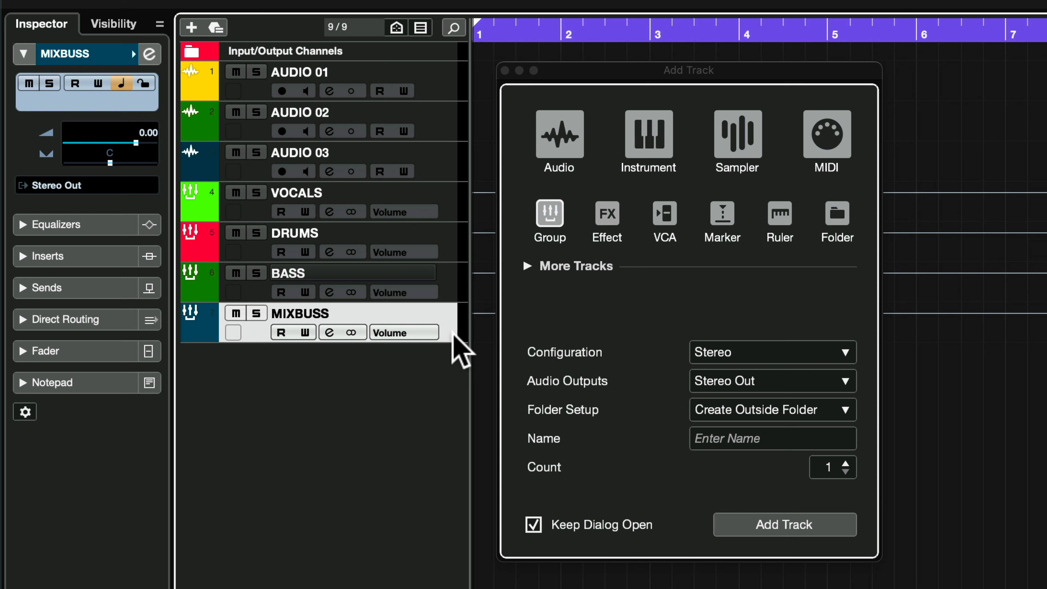
- Check the output routing of the BASS, DRUMS and VOCALS groups and of the AUDIO 03 and AUDIO 02 tracks
{"action": "left_click", "coordinate": [453, 282]}
{"action": "left_click", "coordinate": [453, 241]}
{"action": "left_click", "coordinate": [452, 207]}
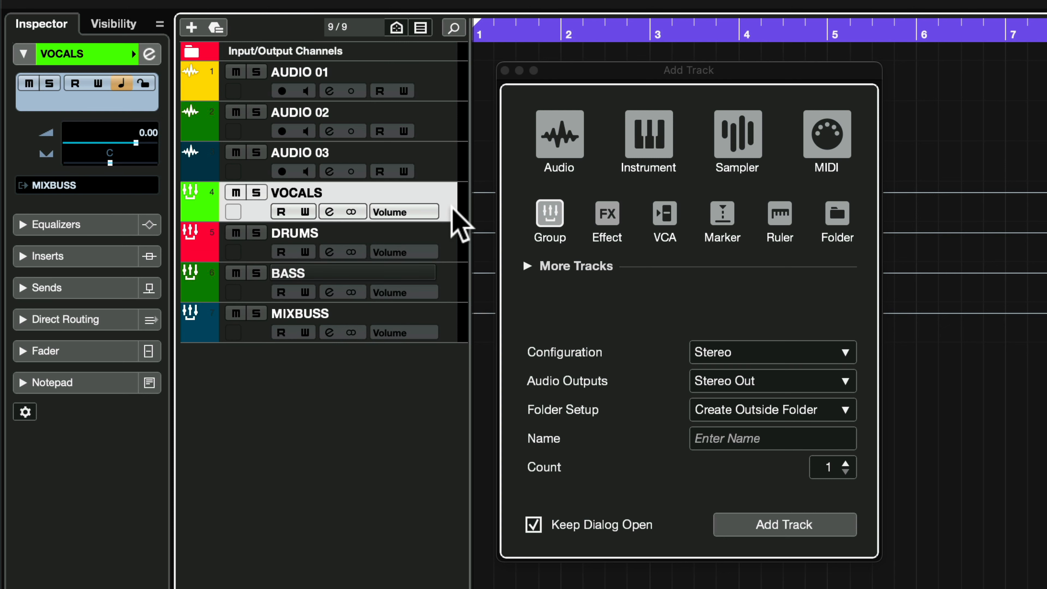
{"action": "left_click", "coordinate": [453, 173]}
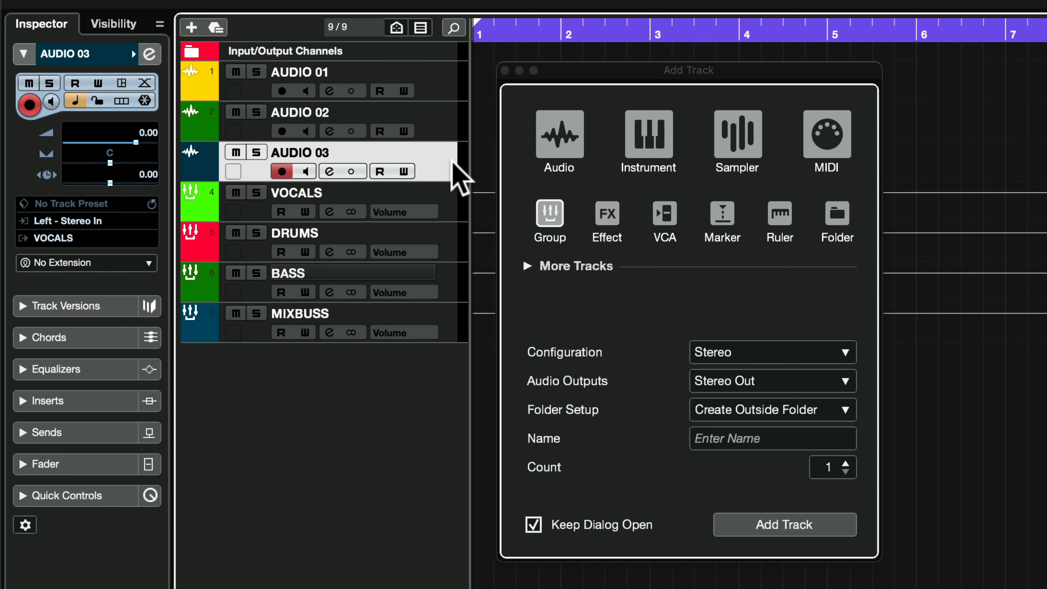
{"action": "left_click", "coordinate": [453, 126]}
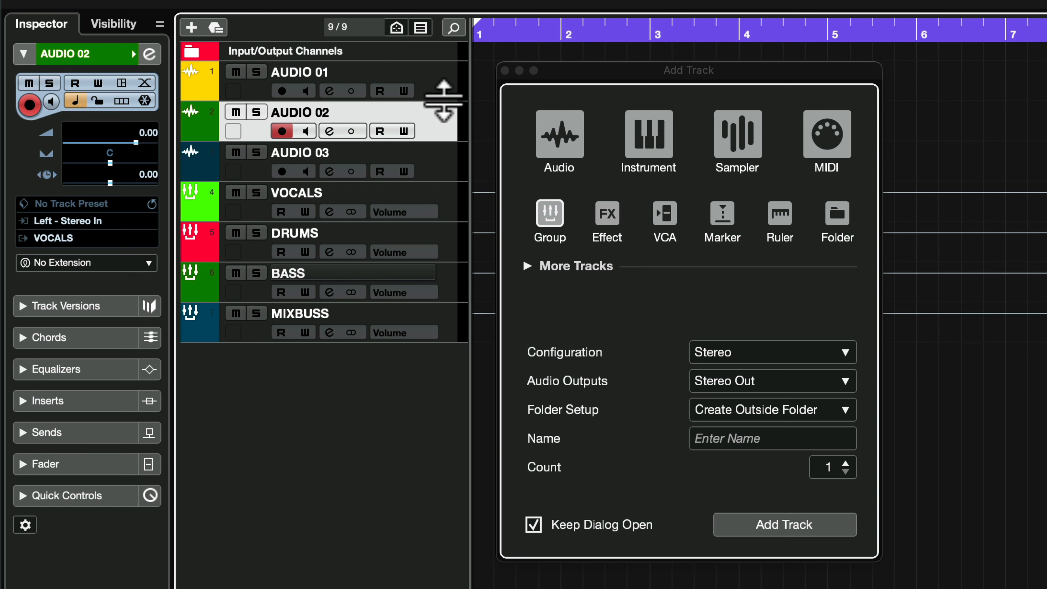
- Check the output routing of the audio tracks, the BASS, DRUMS and VOCALS groups, and MIXBUSS by selecting them in turn
{"action": "left_click", "coordinate": [445, 94]}
{"action": "left_click", "coordinate": [446, 332]}
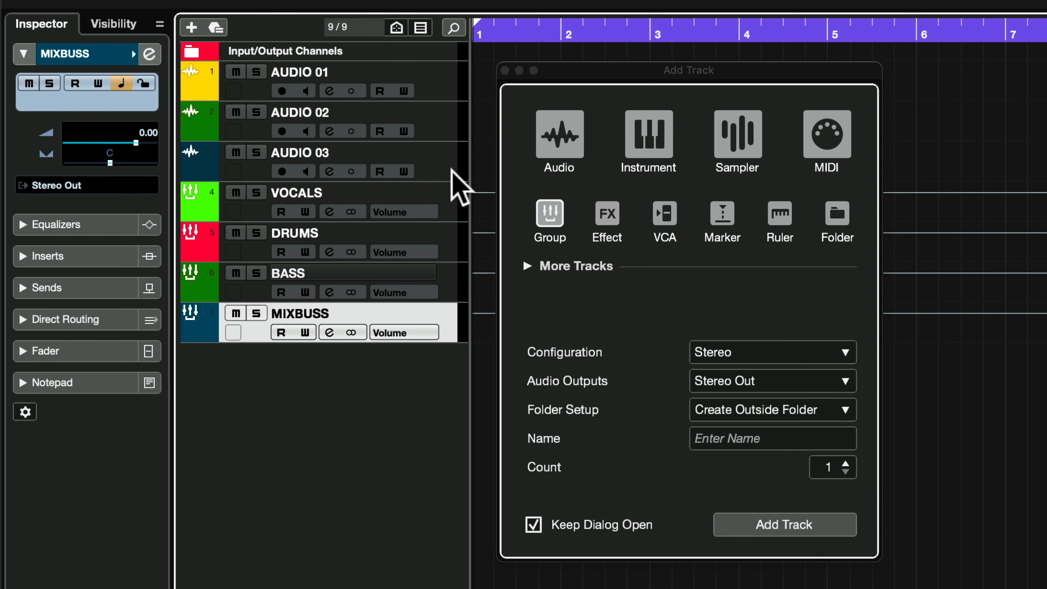
{"action": "left_click", "coordinate": [450, 156]}
{"action": "left_click", "coordinate": [450, 110]}
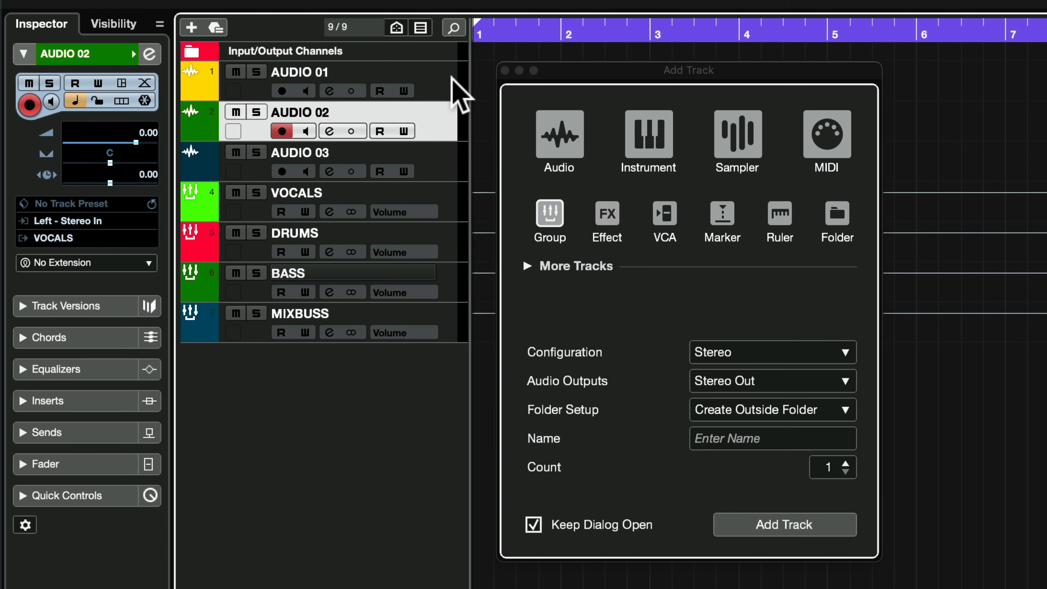
{"action": "left_click", "coordinate": [453, 89]}
{"action": "left_click", "coordinate": [454, 319]}
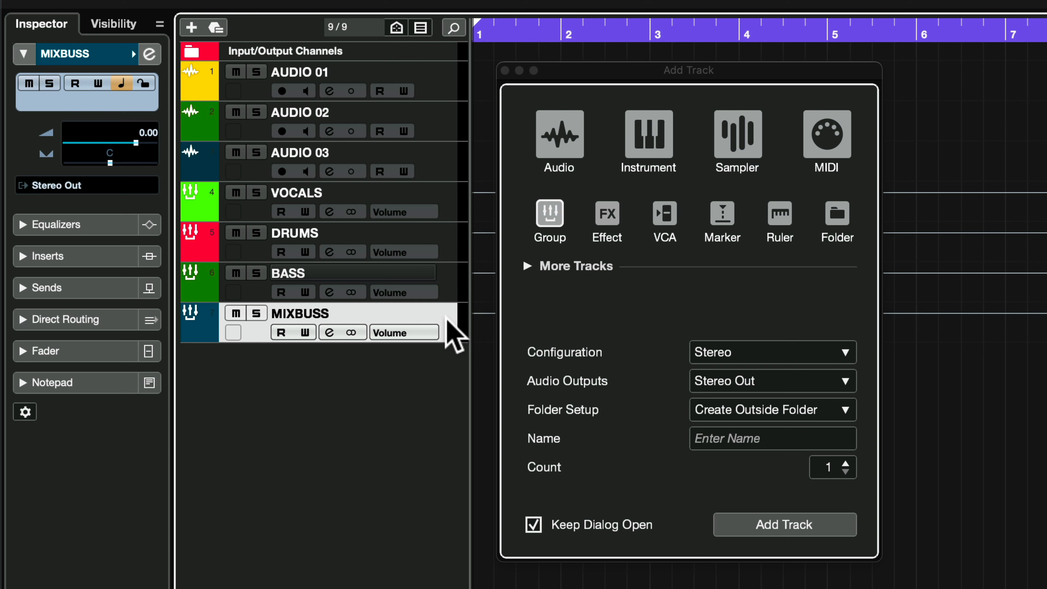
{"action": "left_click", "coordinate": [451, 291]}
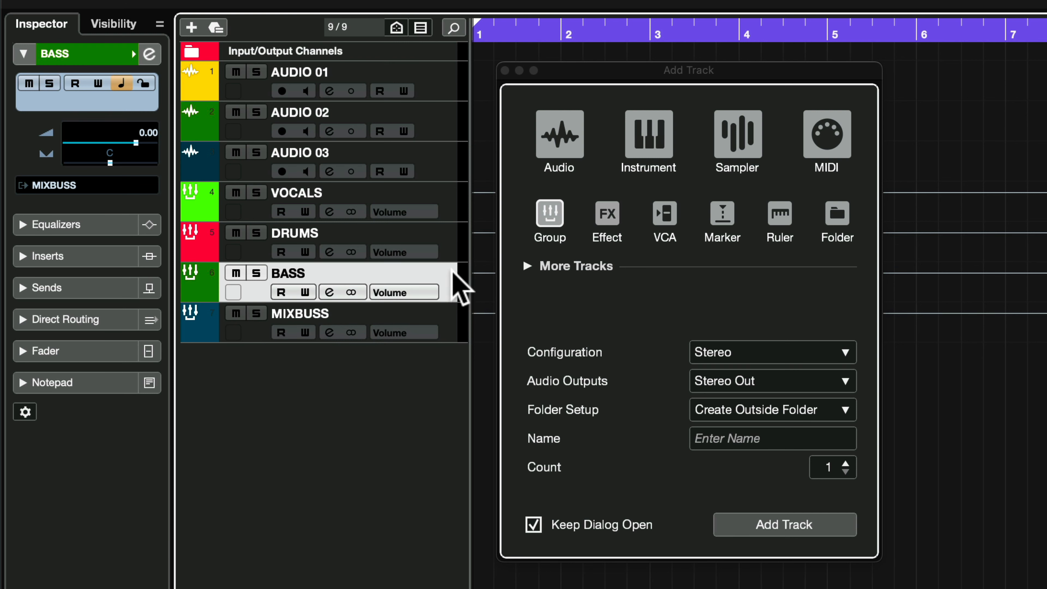
{"action": "left_click", "coordinate": [452, 246]}
{"action": "left_click", "coordinate": [454, 208]}
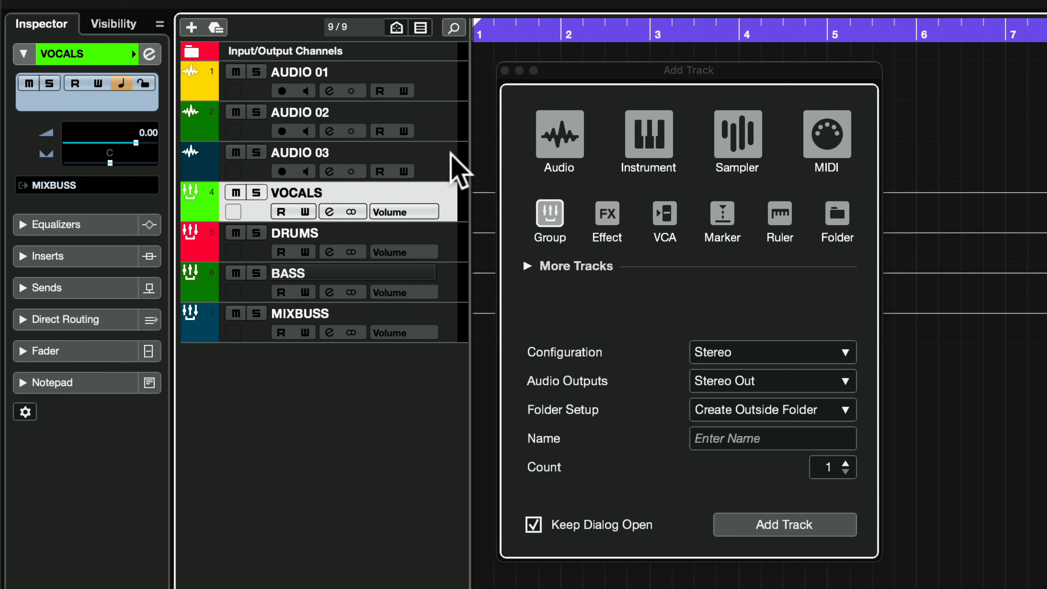
{"action": "left_click", "coordinate": [451, 154]}
{"action": "left_click", "coordinate": [456, 318]}
{"action": "left_click_drag", "start_coordinate": [459, 315], "coordinate": [495, 194]}
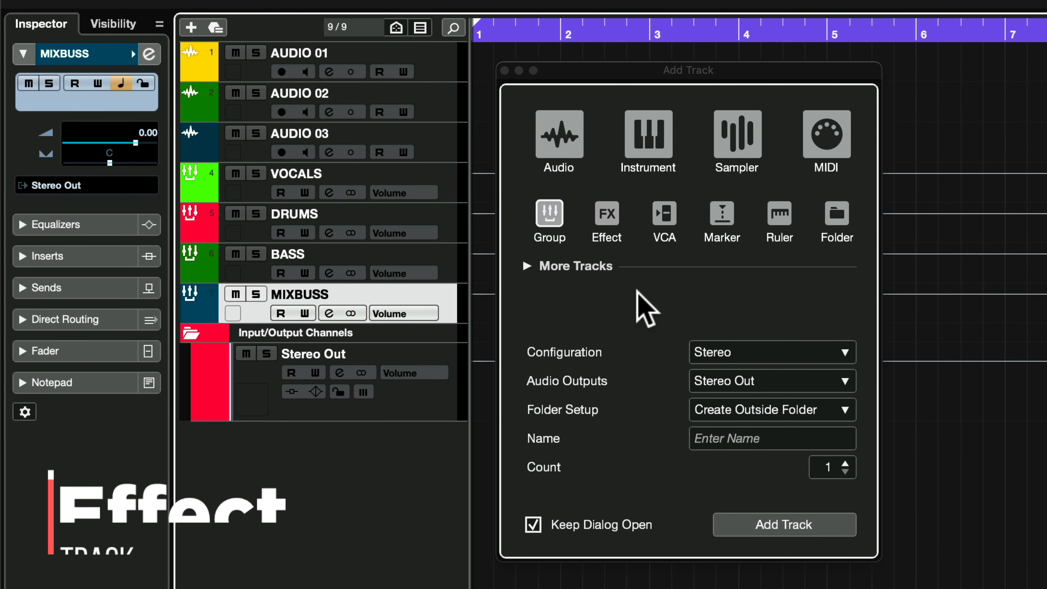
- Add a stereo effect track named REVERB with the Raum effect, routed to Stereo Out and created inside a folder
{"action": "left_click", "coordinate": [606, 217]}
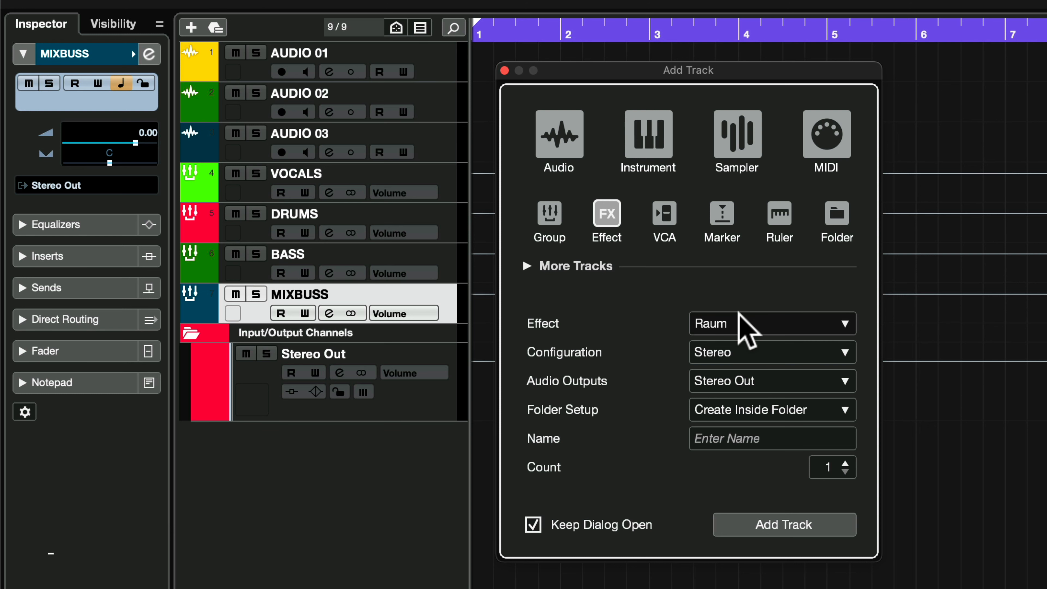
{"action": "left_click", "coordinate": [749, 325]}
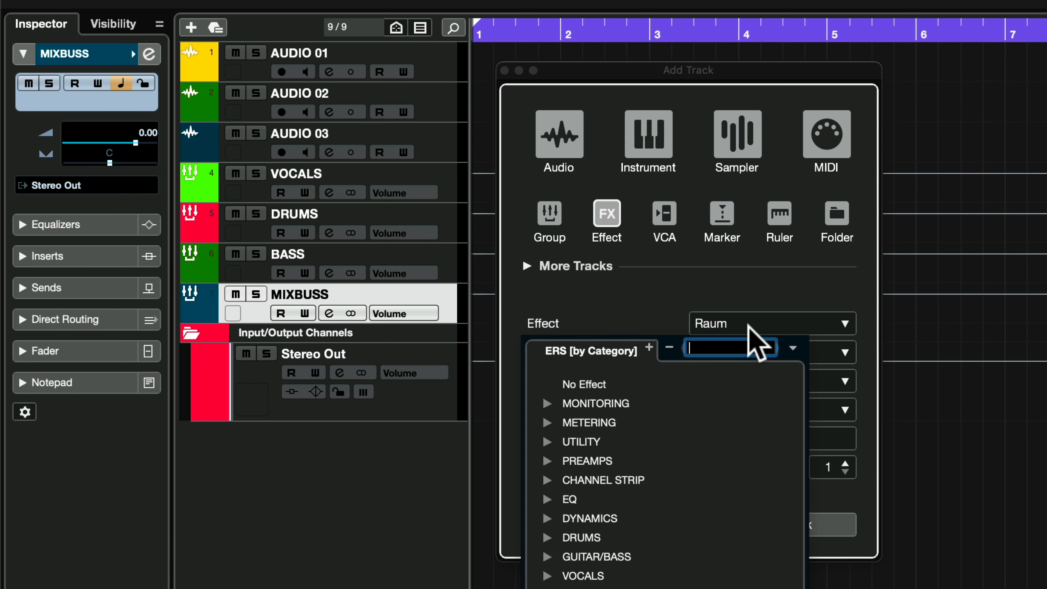
{"action": "left_click", "coordinate": [687, 323]}
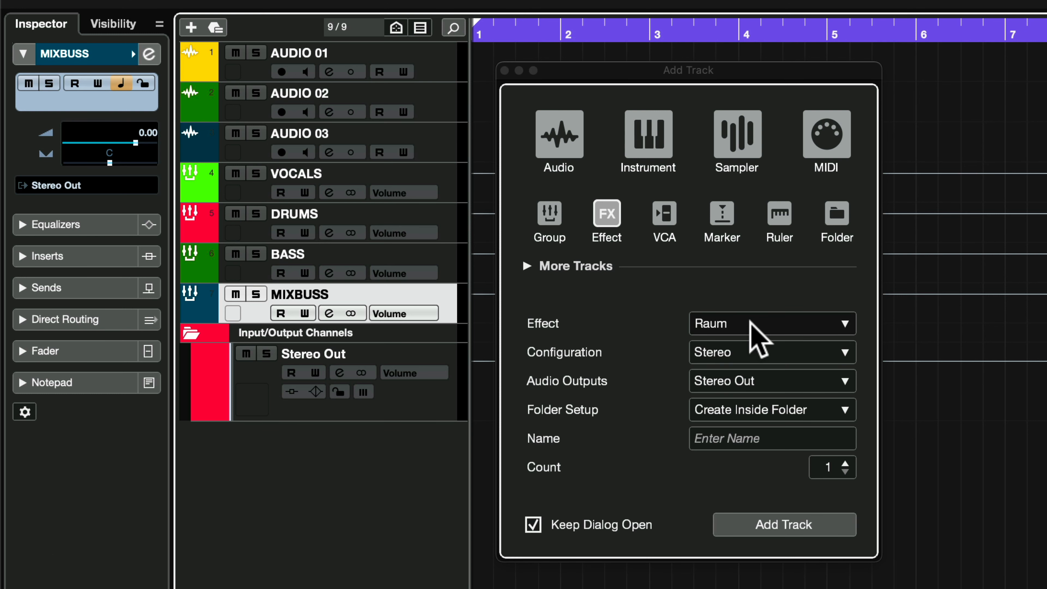
{"action": "left_click", "coordinate": [737, 325]}
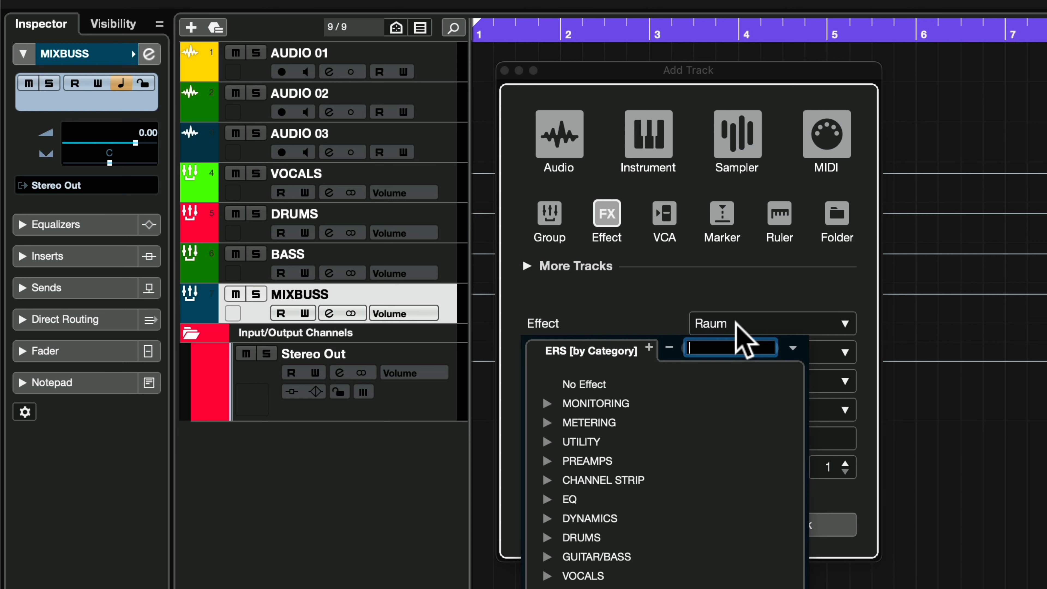
{"action": "left_click", "coordinate": [637, 304]}
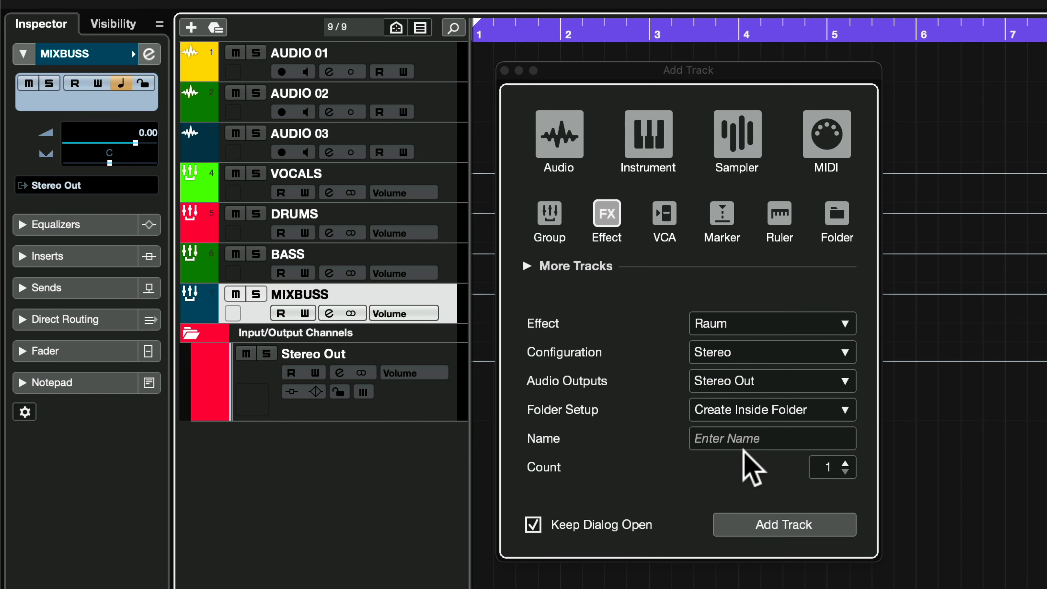
{"action": "left_click", "coordinate": [738, 438]}
{"action": "type", "text": "RE"}
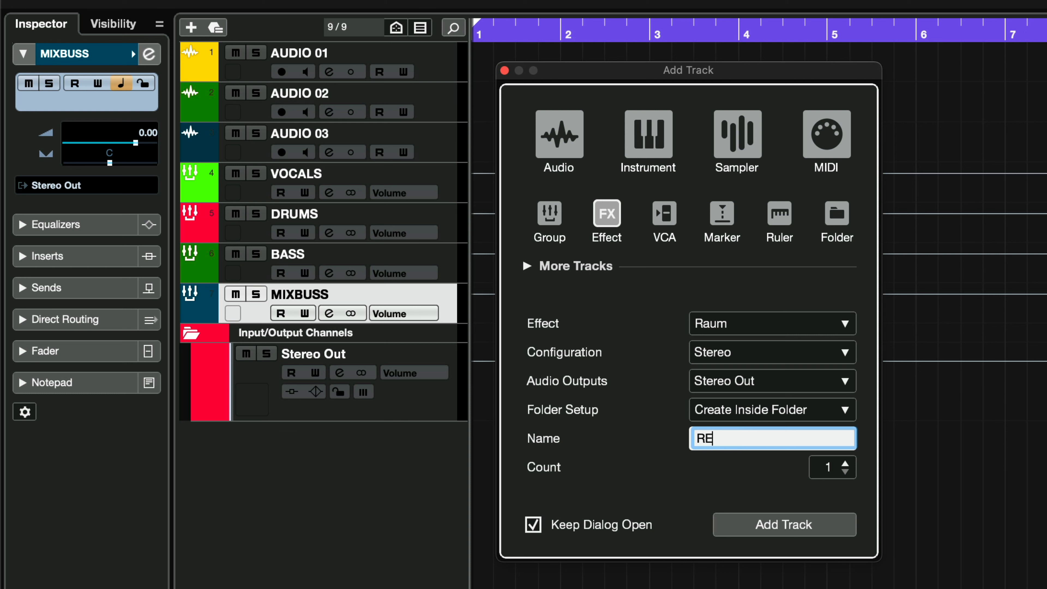
{"action": "type", "text": "VERB"}
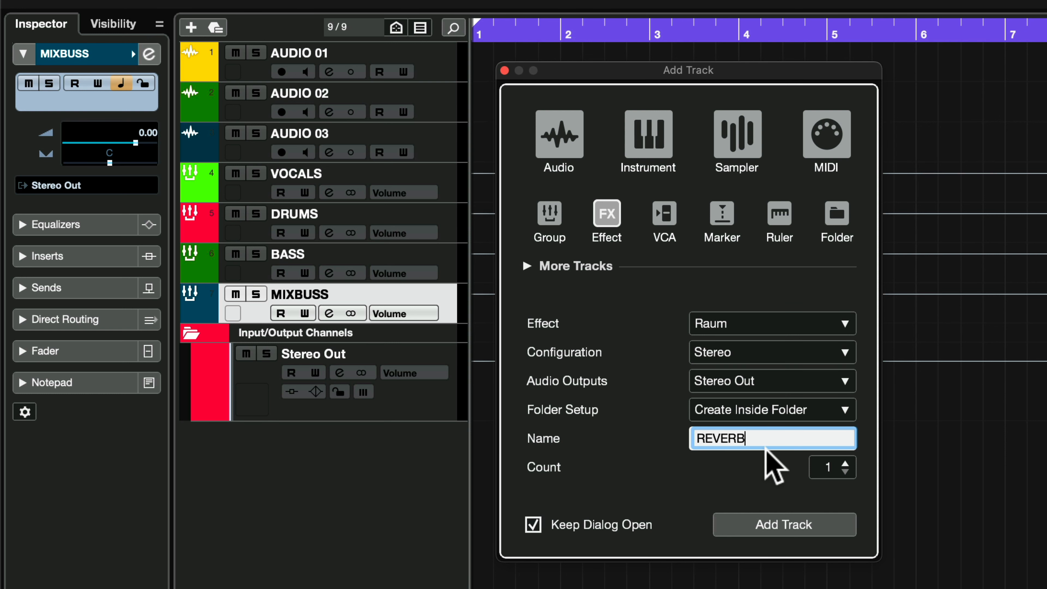
{"action": "left_click", "coordinate": [759, 533]}
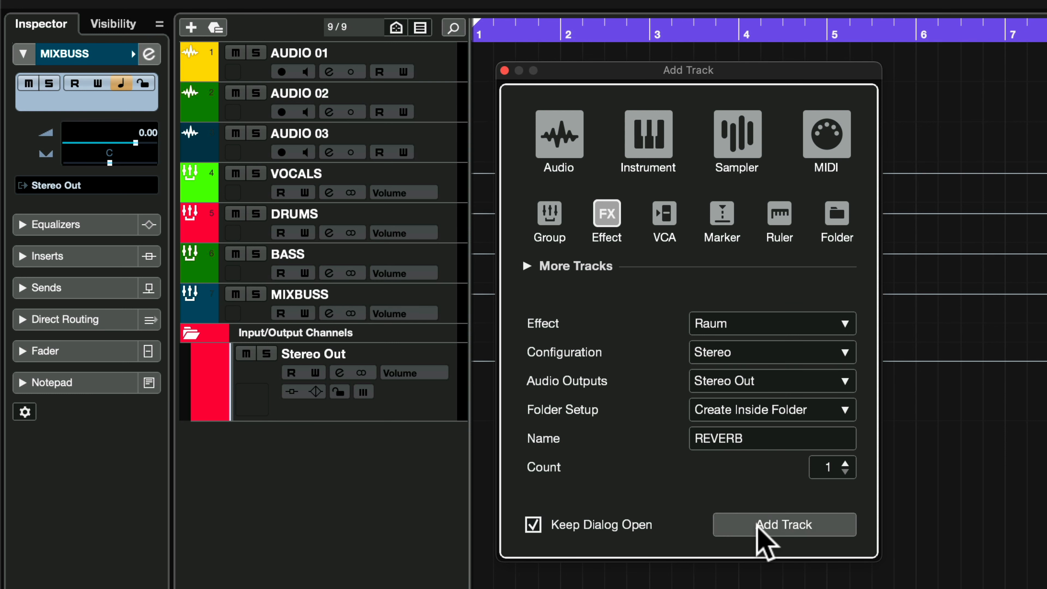
- Select the REVERB effect track and move the Raum plug-in window clear of the Add Track dialog
{"action": "left_click", "coordinate": [250, 432]}
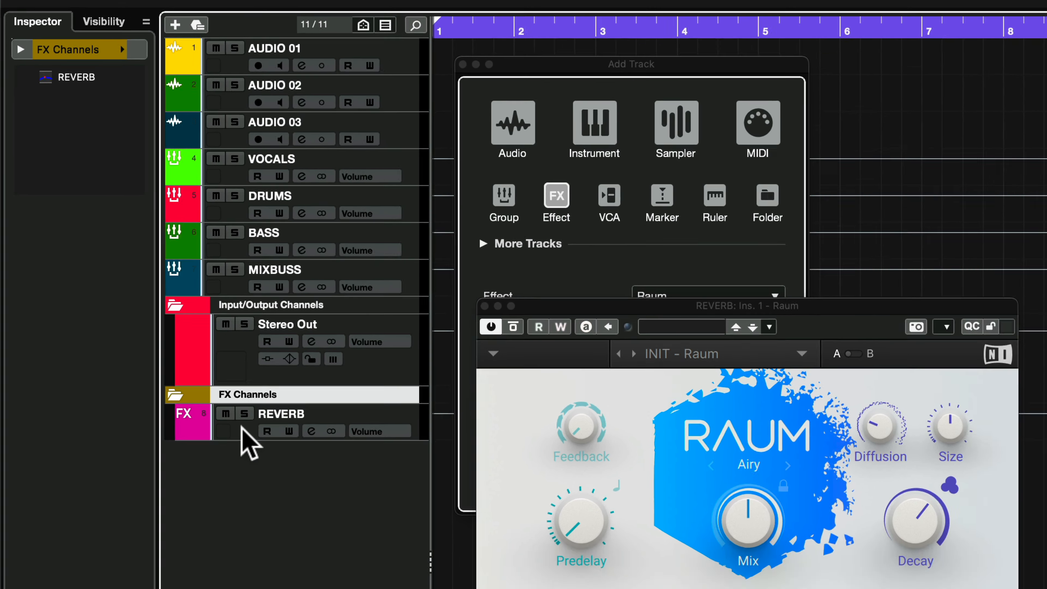
{"action": "left_click", "coordinate": [324, 460]}
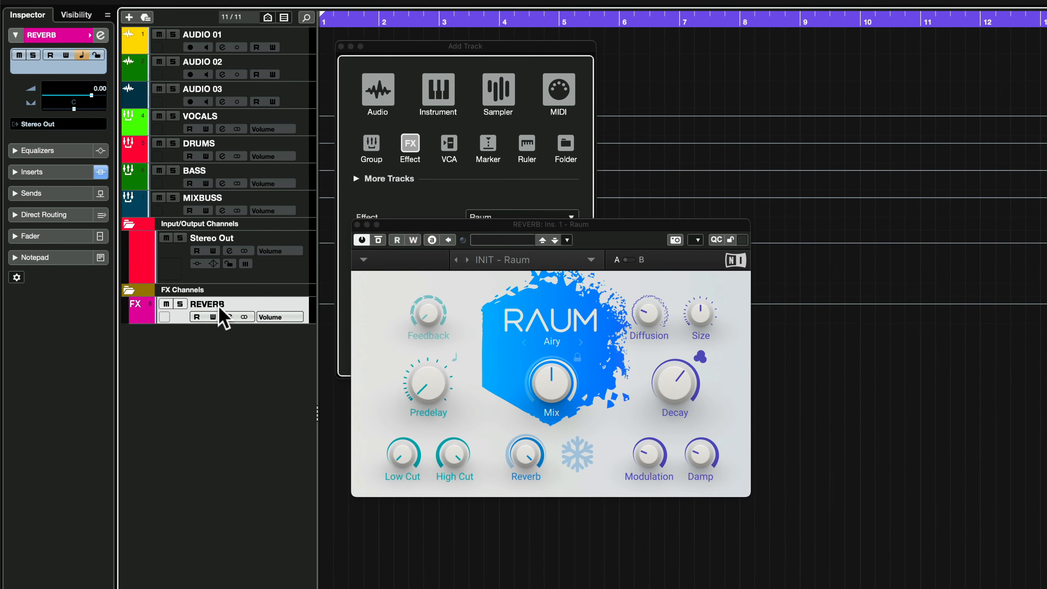
{"action": "left_click_drag", "start_coordinate": [436, 228], "coordinate": [690, 87]}
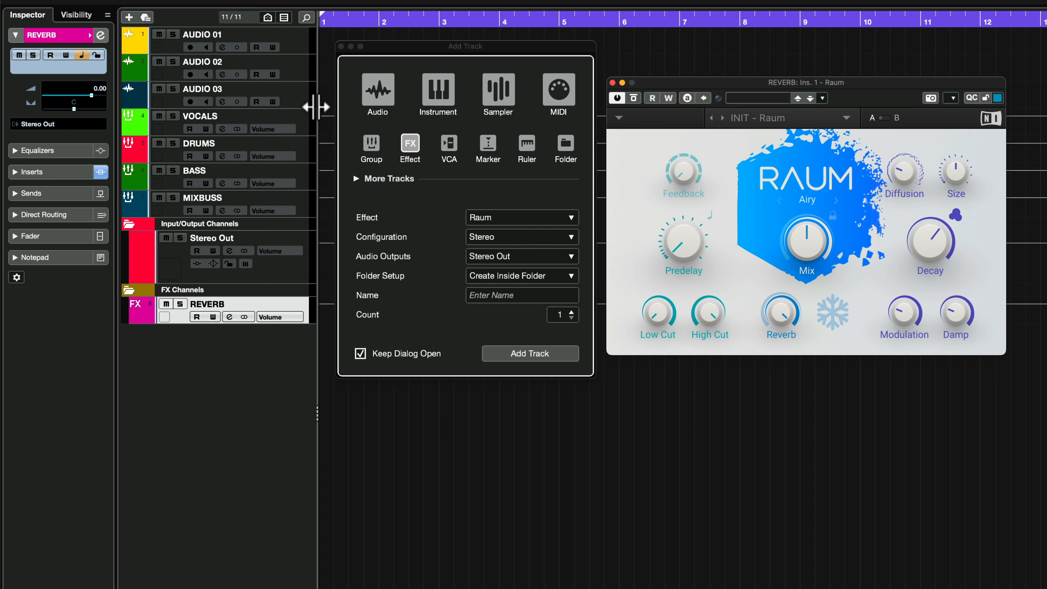
- Add a send from AUDIO 03 to the REVERB effect channel and switch the send on
{"action": "left_click", "coordinate": [301, 97]}
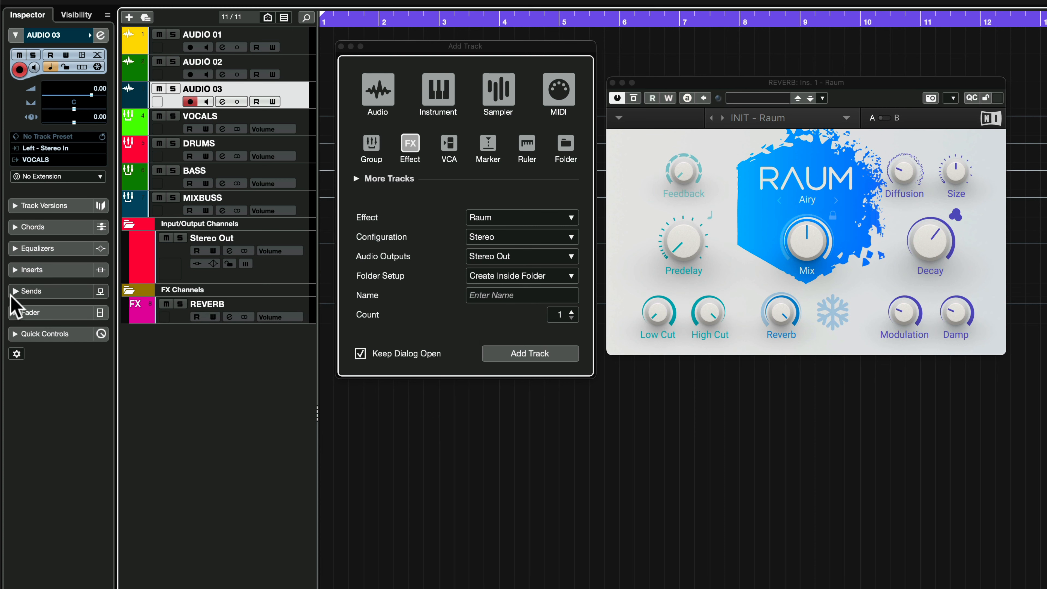
{"action": "left_click", "coordinate": [31, 292]}
{"action": "left_click", "coordinate": [42, 170]}
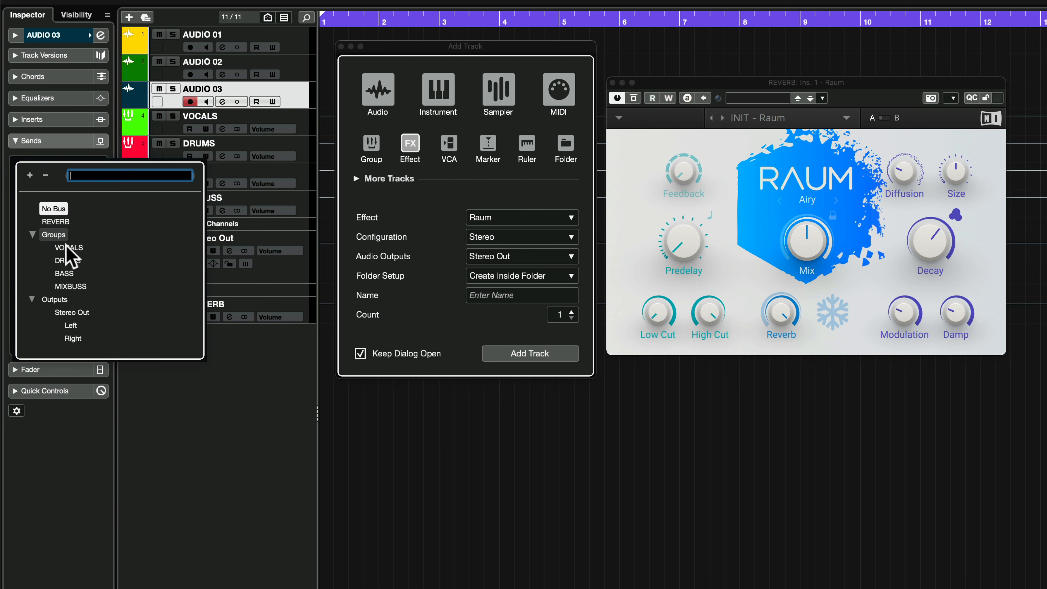
{"action": "left_click", "coordinate": [55, 222]}
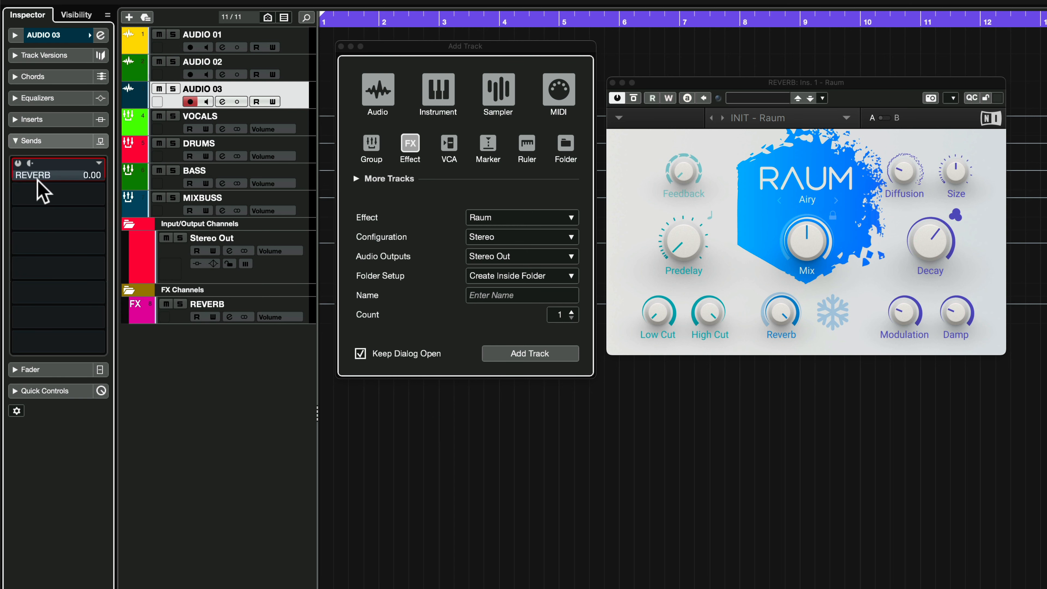
{"action": "mouse_move", "coordinate": [68, 173]}
{"action": "left_mouse_down"}
{"action": "mouse_move", "coordinate": [52, 188]}
{"action": "mouse_move", "coordinate": [57, 171]}
{"action": "left_mouse_up"}
{"action": "left_click", "coordinate": [18, 163]}
- Review the channel configurations for a new effect track, keep Stereo, and choose VCA as the track type to add
{"action": "left_click", "coordinate": [268, 304]}
{"action": "left_click", "coordinate": [493, 238]}
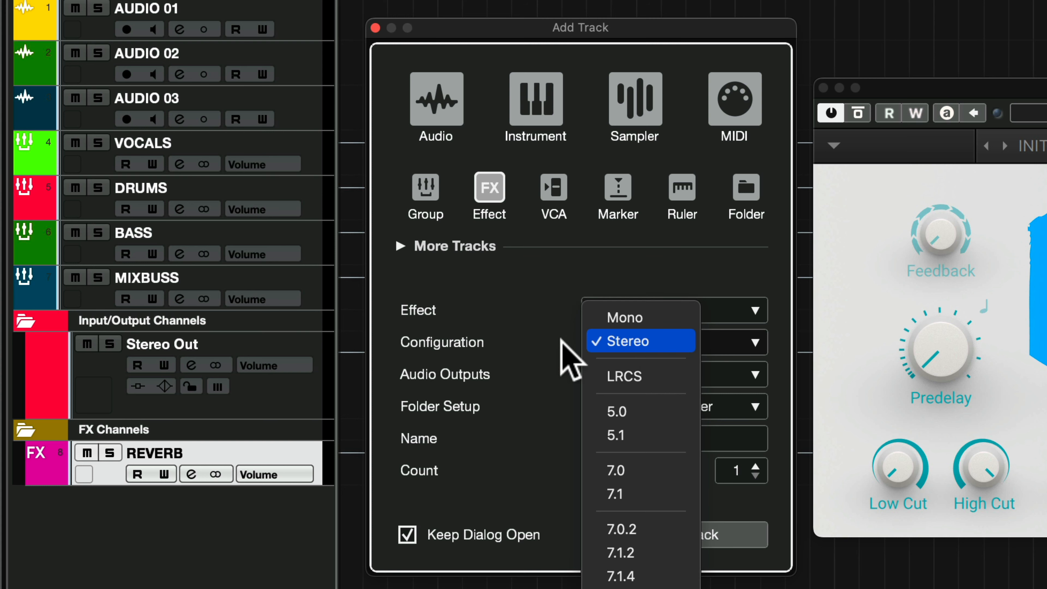
{"action": "left_click", "coordinate": [428, 237]}
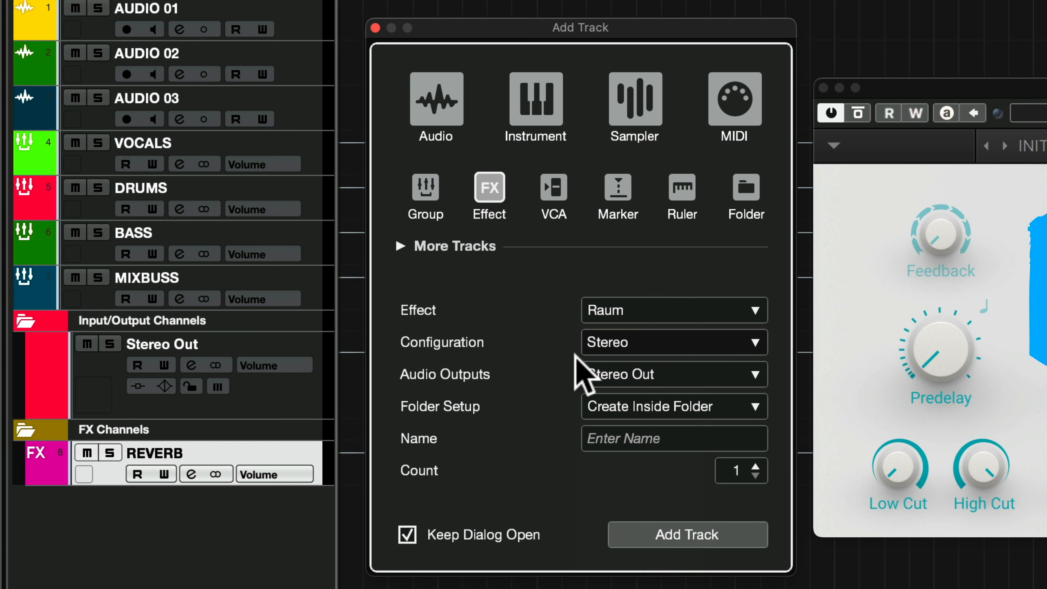
{"action": "left_click", "coordinate": [647, 342]}
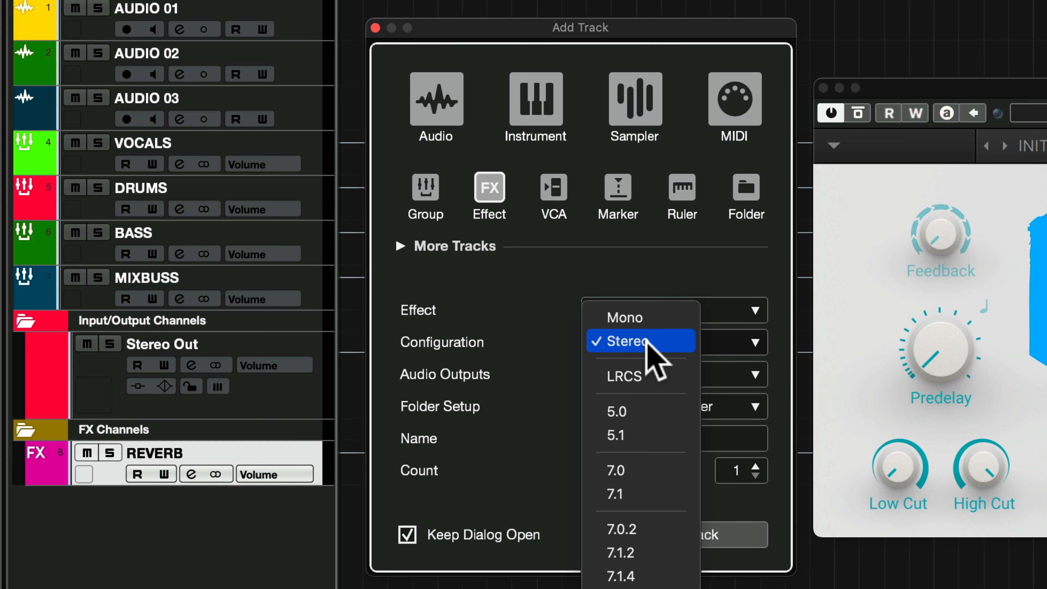
{"action": "left_click", "coordinate": [646, 340]}
{"action": "left_click", "coordinate": [725, 215]}
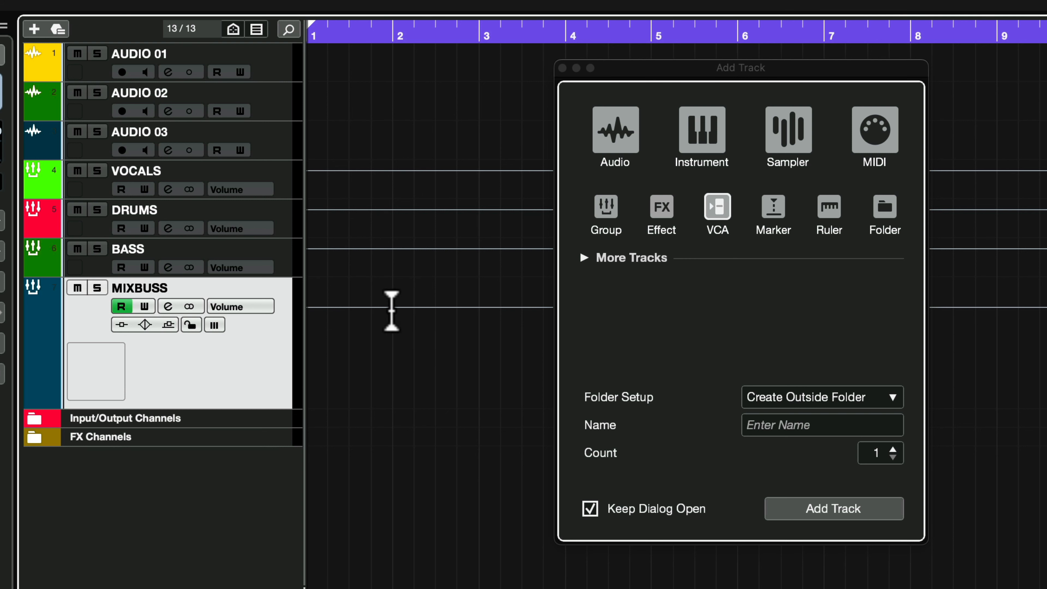
- Select bars 2 to 3 on the MIXBUSS volume automation lane and lower the level within that range
{"action": "left_click_drag", "start_coordinate": [392, 320], "coordinate": [481, 336]}
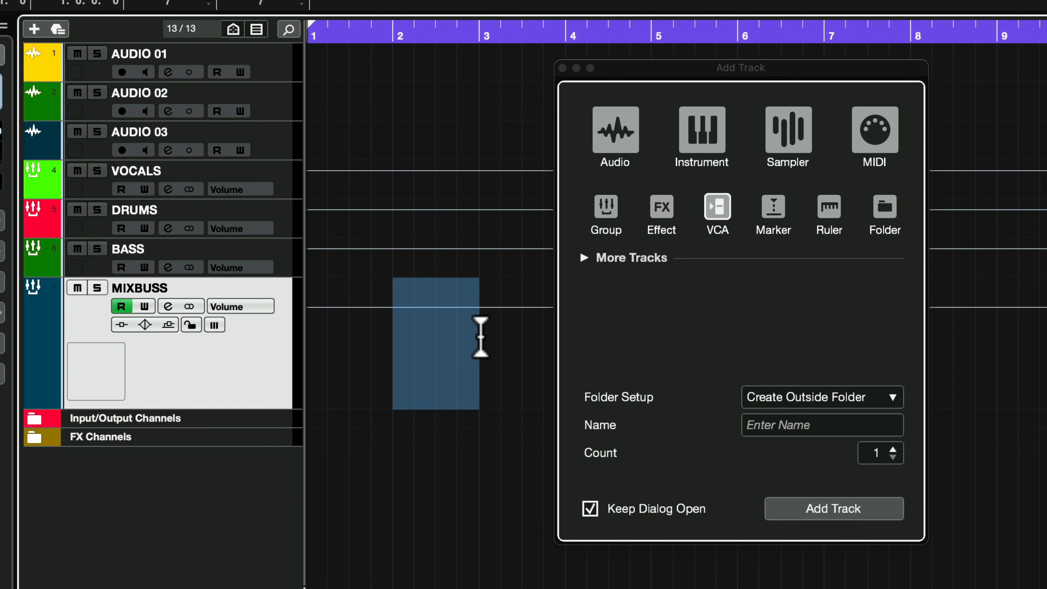
{"action": "left_click_drag", "start_coordinate": [436, 287], "coordinate": [435, 326]}
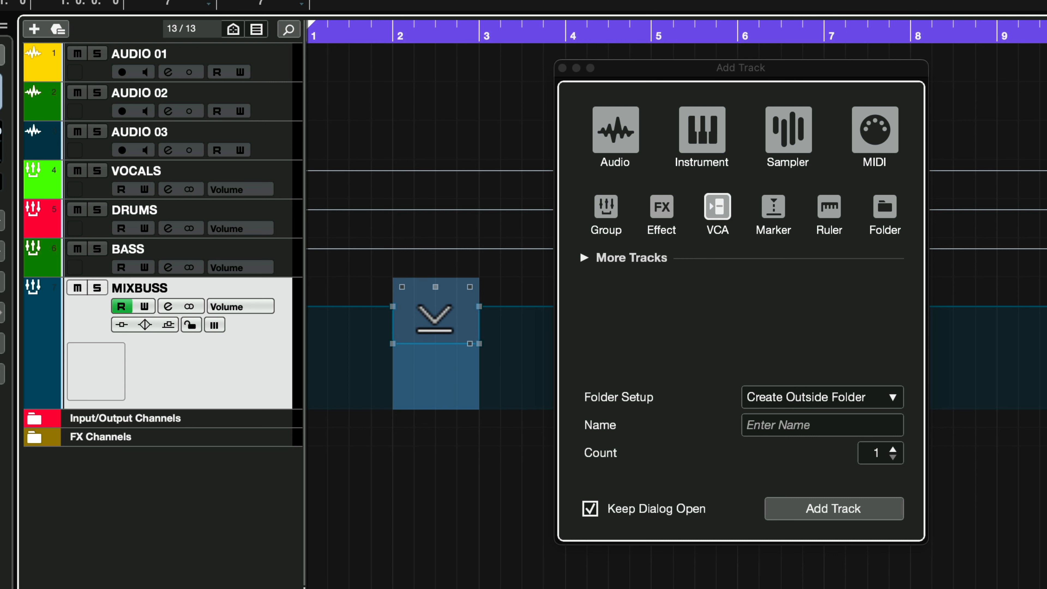
{"action": "left_click", "coordinate": [504, 357]}
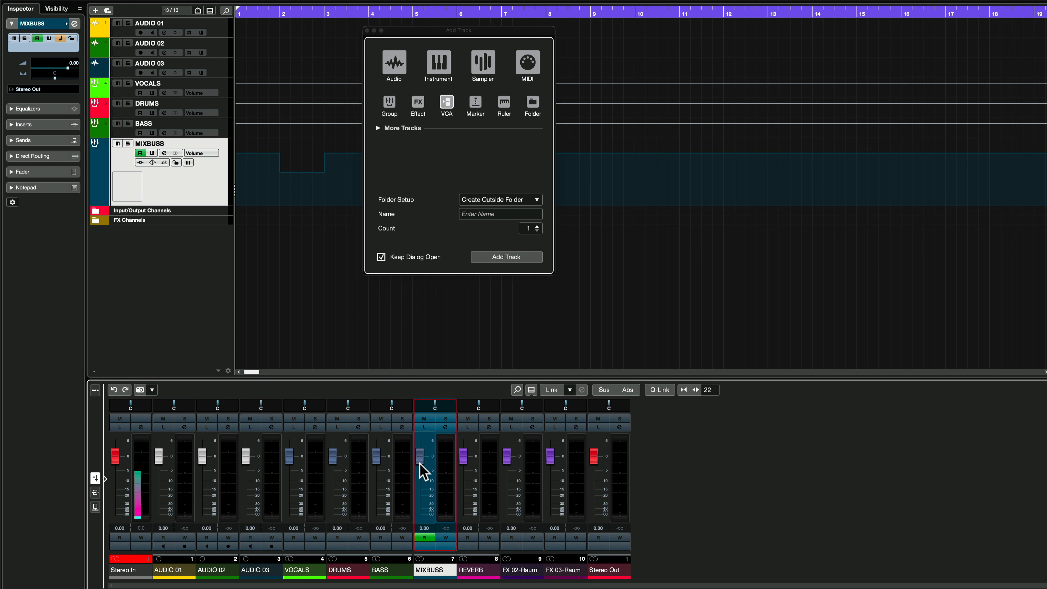
- Link the MIXBUSS mixer channel to a new VCA fader and select that fader
{"action": "mouse_move", "coordinate": [421, 470]}
{"action": "left_mouse_down"}
{"action": "mouse_move", "coordinate": [417, 493]}
{"action": "mouse_move", "coordinate": [421, 471]}
{"action": "left_mouse_up"}
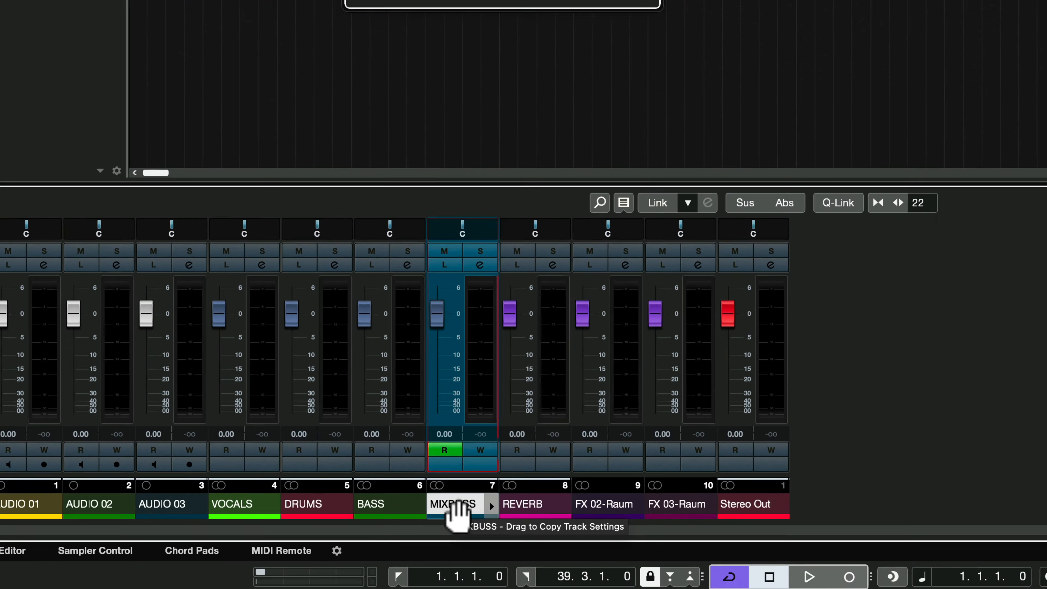
{"action": "right_click", "coordinate": [457, 504]}
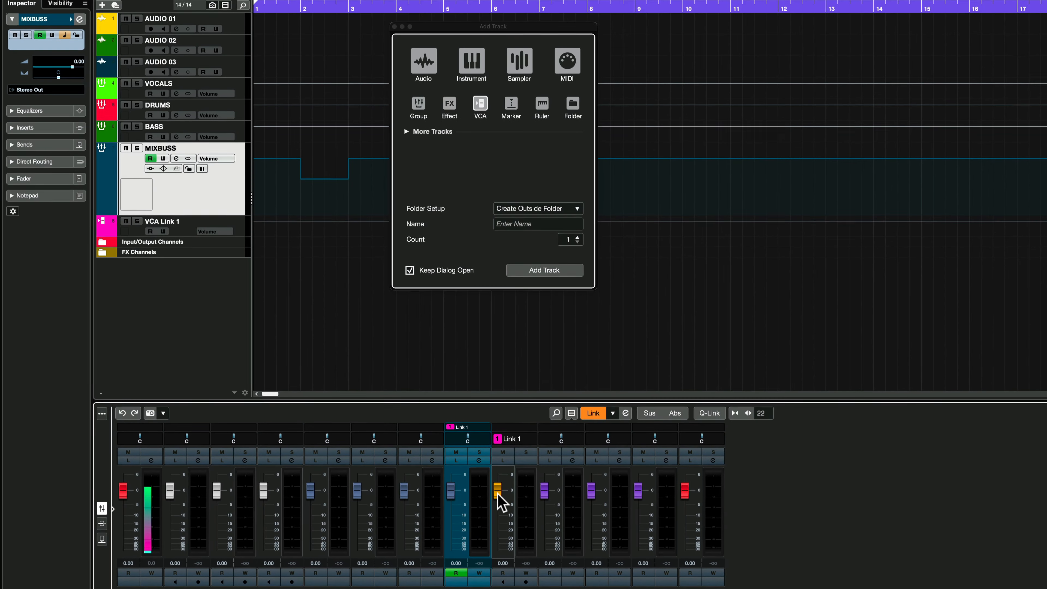
{"action": "left_click", "coordinate": [498, 493]}
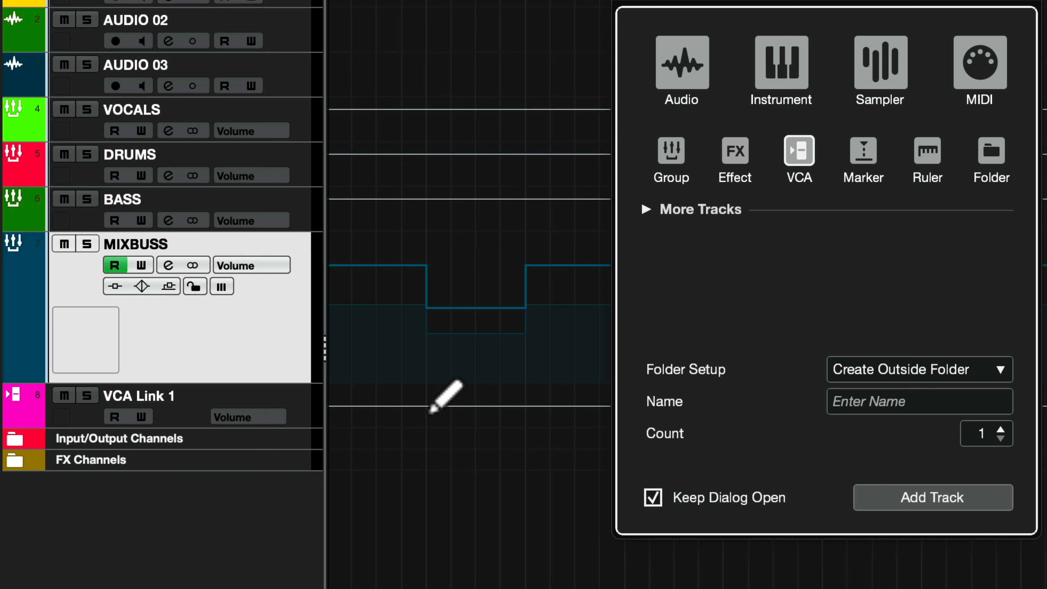
- Draw a volume automation dip with sloped sides on the VCA track between bars 2 and 3
{"action": "left_click", "coordinate": [426, 405]}
{"action": "left_click_drag", "start_coordinate": [479, 406], "coordinate": [448, 423]}
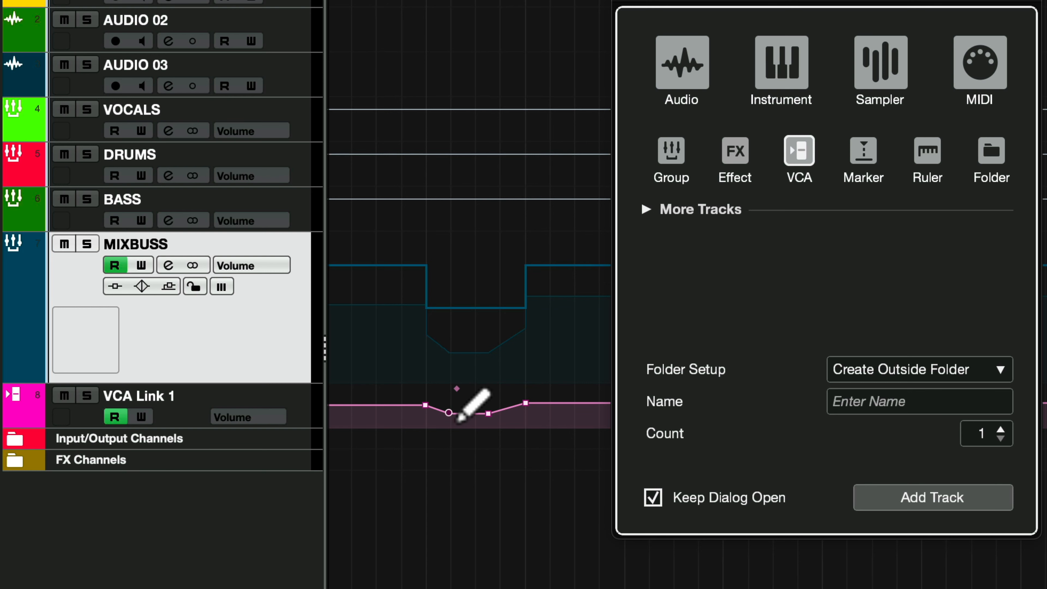
- Examine how the MIXBUSS volume automation combines with the VCA curve, selecting its points and clearing the selection
{"action": "left_click", "coordinate": [533, 323]}
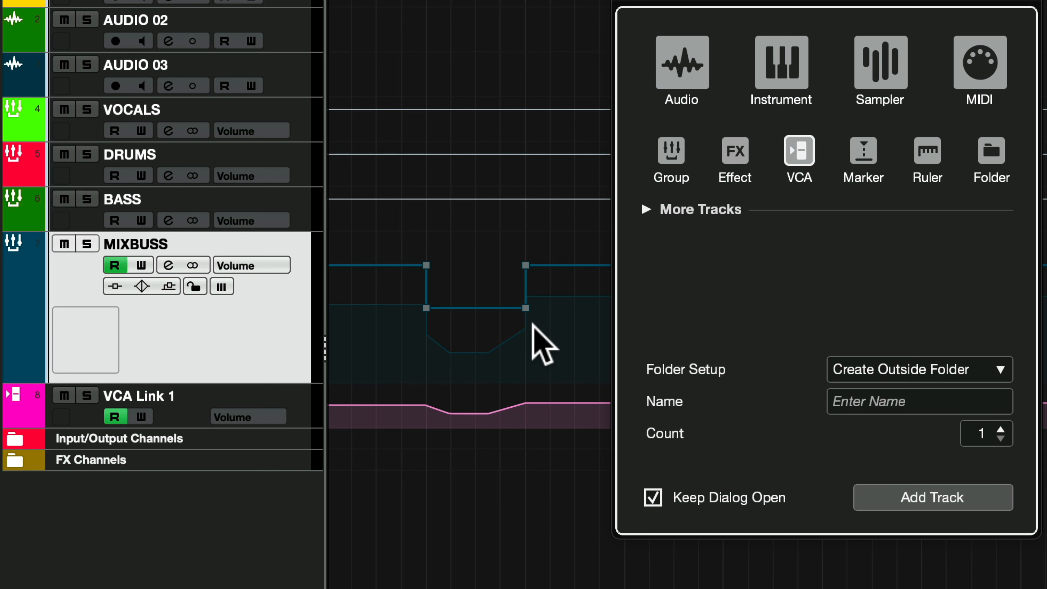
{"action": "left_click", "coordinate": [443, 392]}
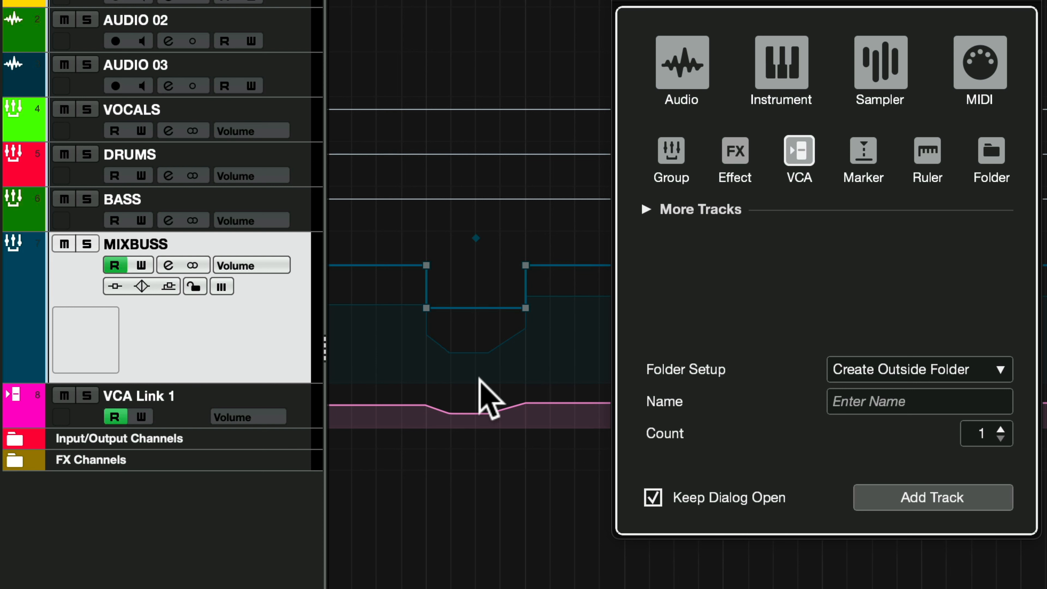
{"action": "left_click_drag", "start_coordinate": [544, 363], "coordinate": [393, 227]}
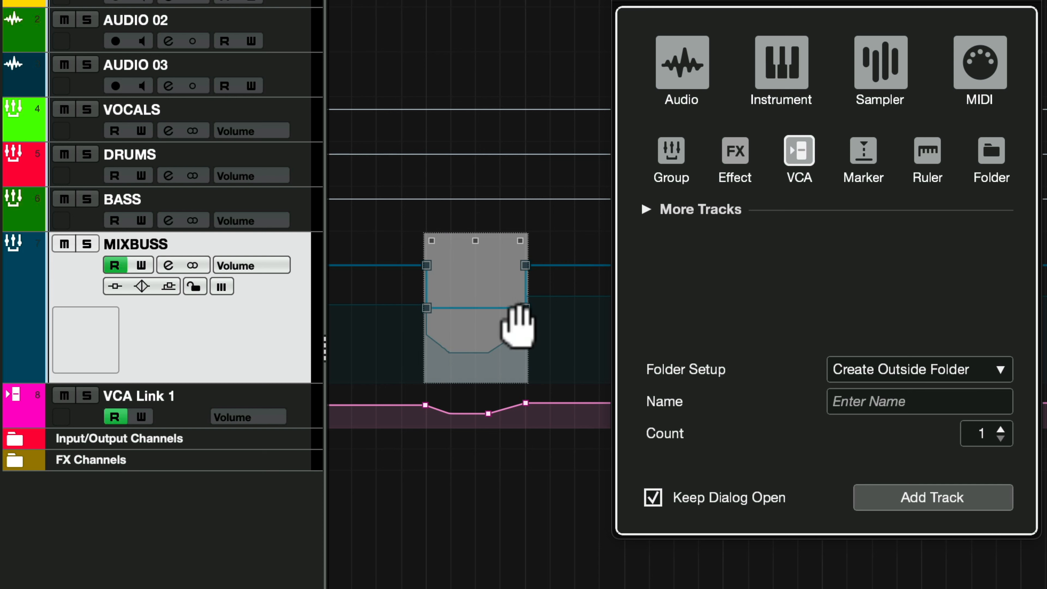
{"action": "left_click", "coordinate": [590, 365]}
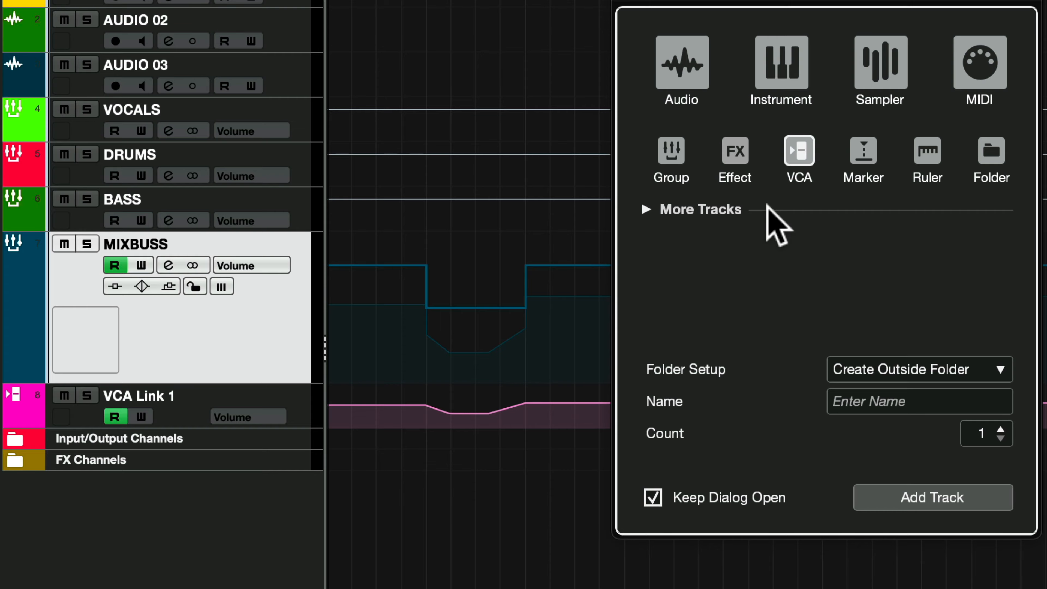
- Add a marker track named MARKER
{"action": "left_click", "coordinate": [863, 152]}
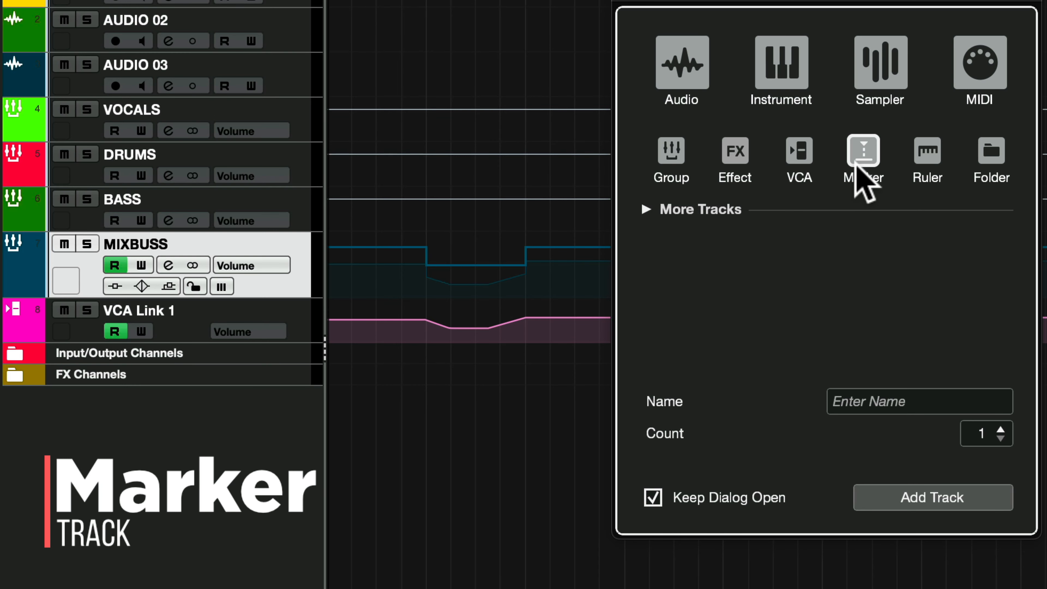
{"action": "left_click", "coordinate": [907, 402]}
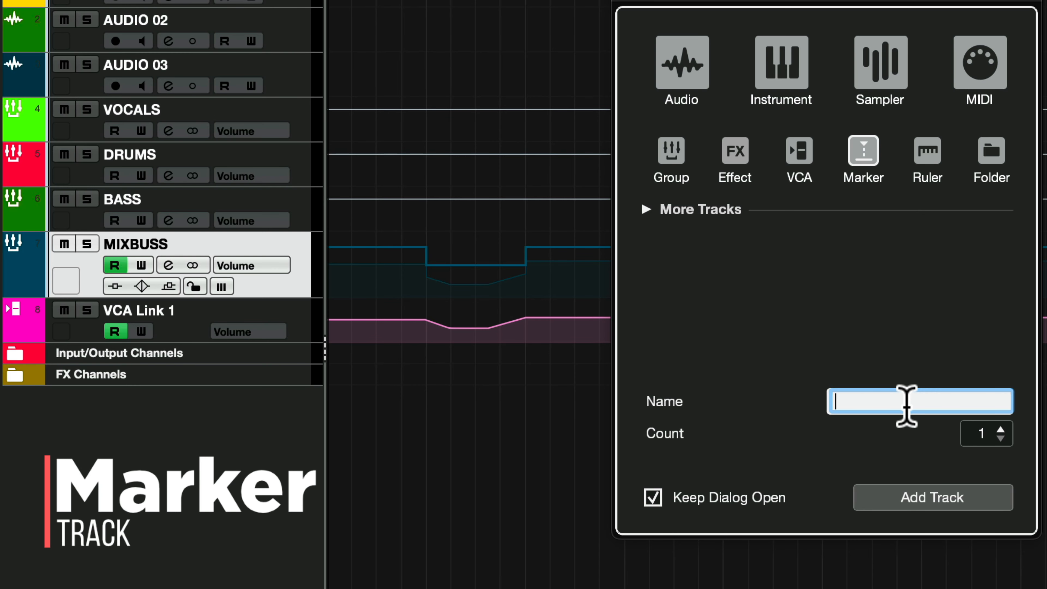
{"action": "type", "text": "MARKER"}
{"action": "left_click", "coordinate": [933, 498]}
- Colour the MARKER track light blue and increase its height
{"action": "left_click", "coordinate": [782, 34]}
{"action": "left_click", "coordinate": [803, 34]}
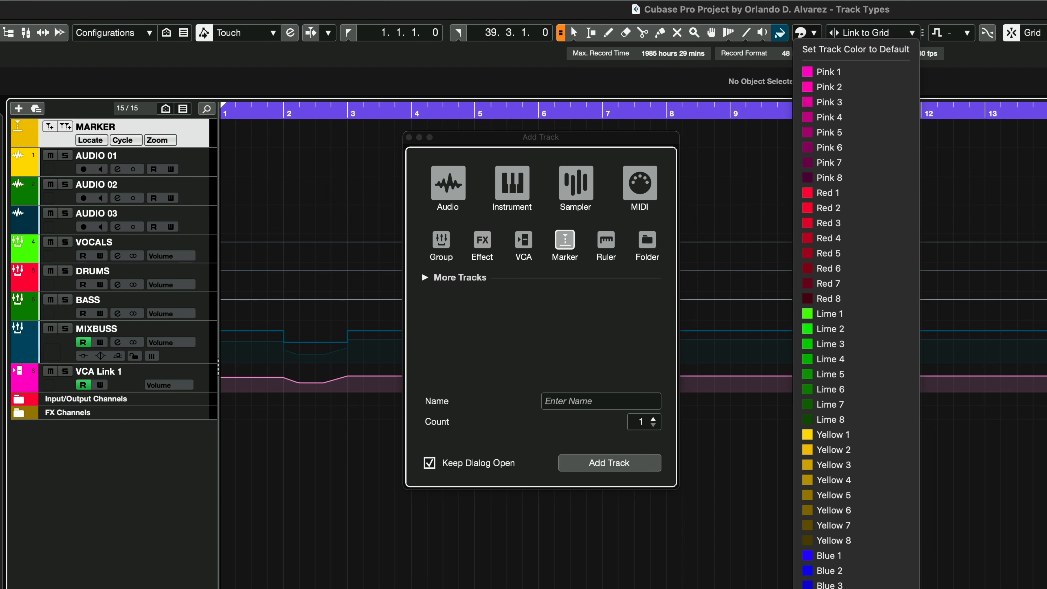
{"action": "left_click", "coordinate": [830, 586]}
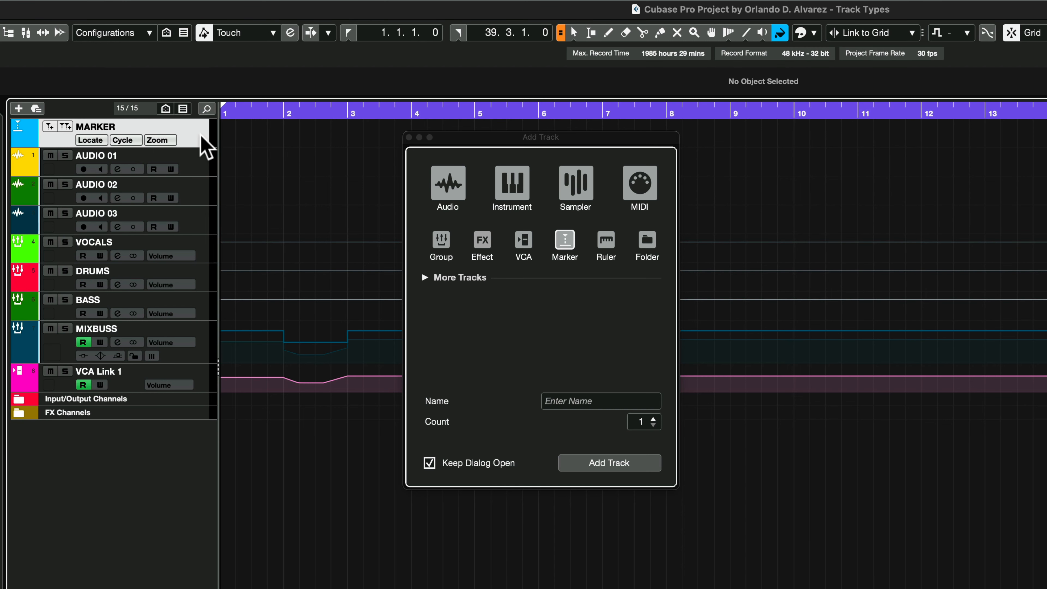
{"action": "left_click_drag", "start_coordinate": [200, 147], "coordinate": [200, 188]}
- Set the locators from bar 1 to bar 5 and add a cycle marker over that range
{"action": "left_click", "coordinate": [573, 32]}
{"action": "left_click_drag", "start_coordinate": [541, 137], "coordinate": [425, 219]}
{"action": "left_click_drag", "start_coordinate": [225, 108], "coordinate": [496, 108]}
{"action": "left_click", "coordinate": [66, 126]}
- Enter INTRO as the cycle marker's description in the Markers window, and close the window
{"action": "left_click_drag", "start_coordinate": [743, 194], "coordinate": [695, 160]}
{"action": "left_click", "coordinate": [885, 295]}
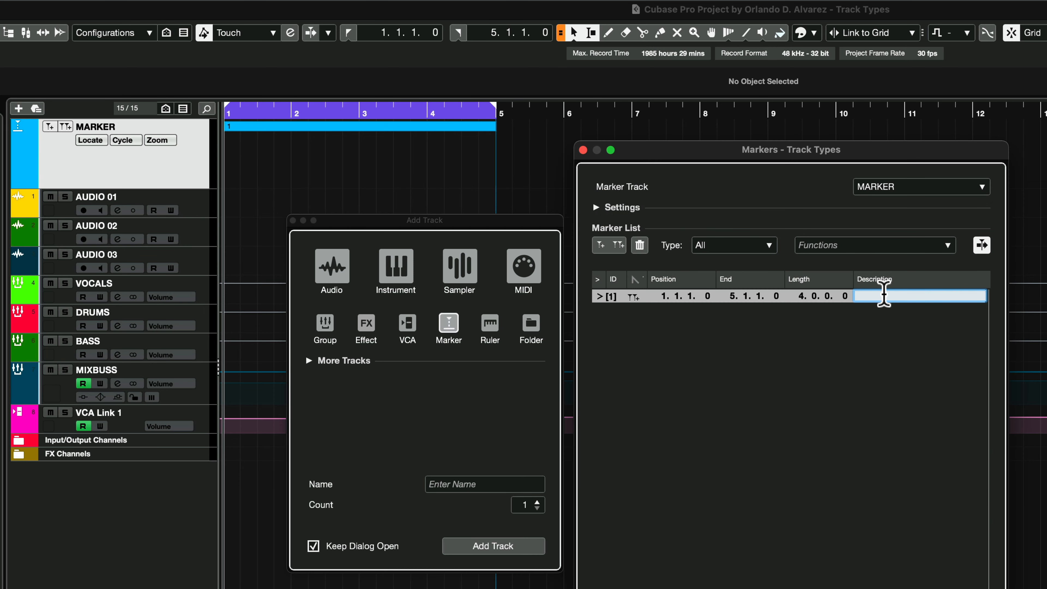
{"action": "type", "text": "INTRO"}
{"action": "key", "text": "Return"}
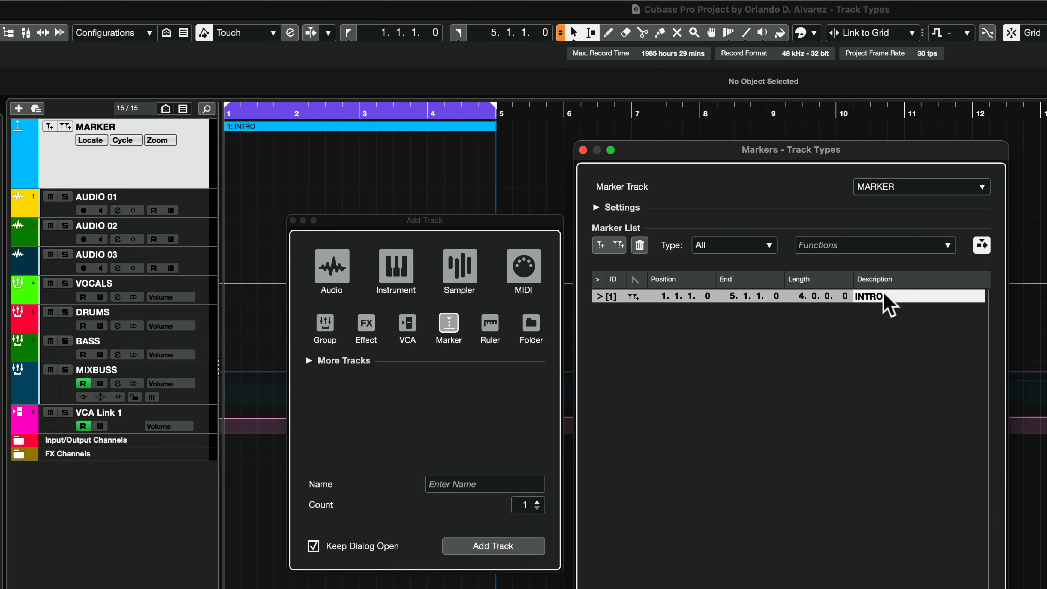
{"action": "left_click", "coordinate": [583, 149]}
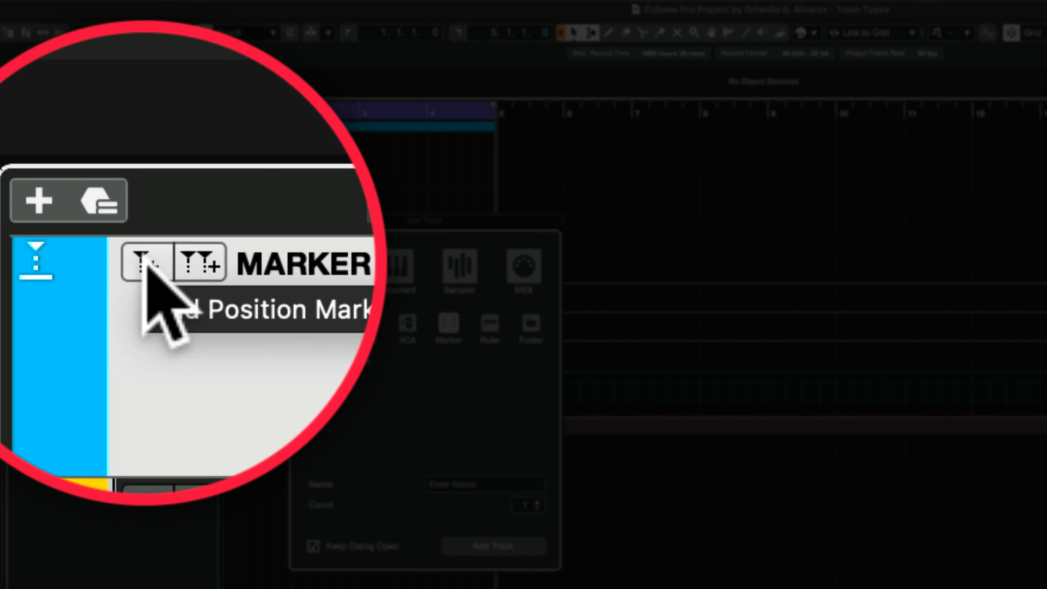
- Add a position marker at bar 5 and give it the description Verse in the marker list
{"action": "left_click", "coordinate": [50, 126]}
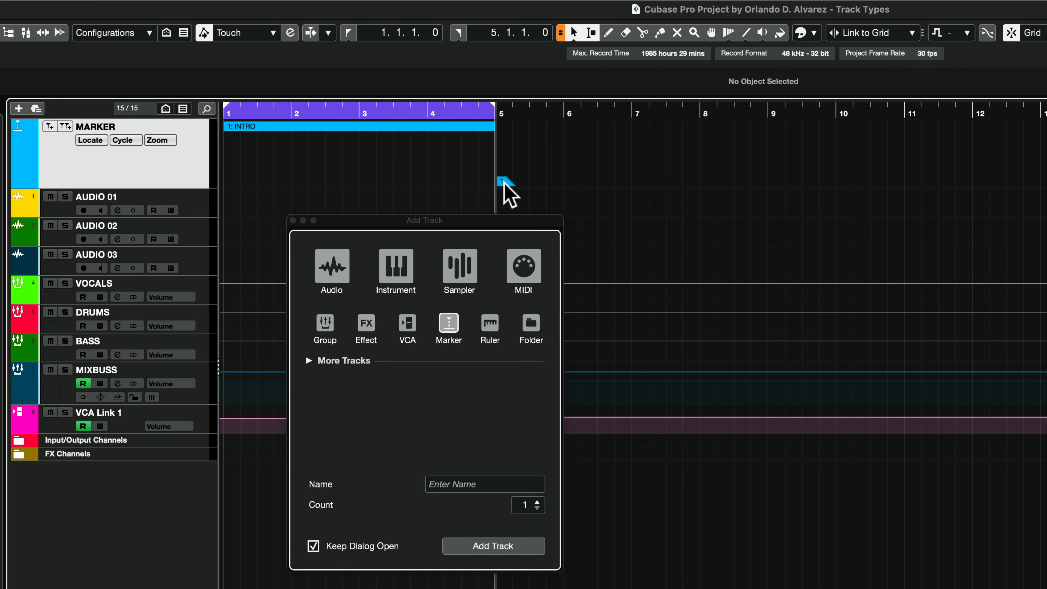
{"action": "left_click", "coordinate": [504, 183]}
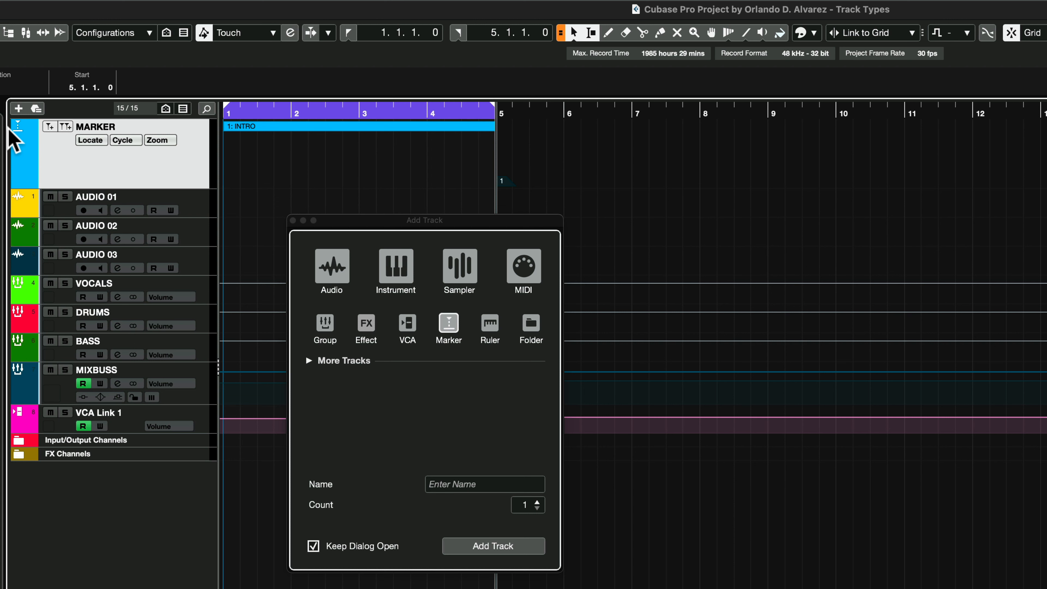
{"action": "key", "text": "super+m"}
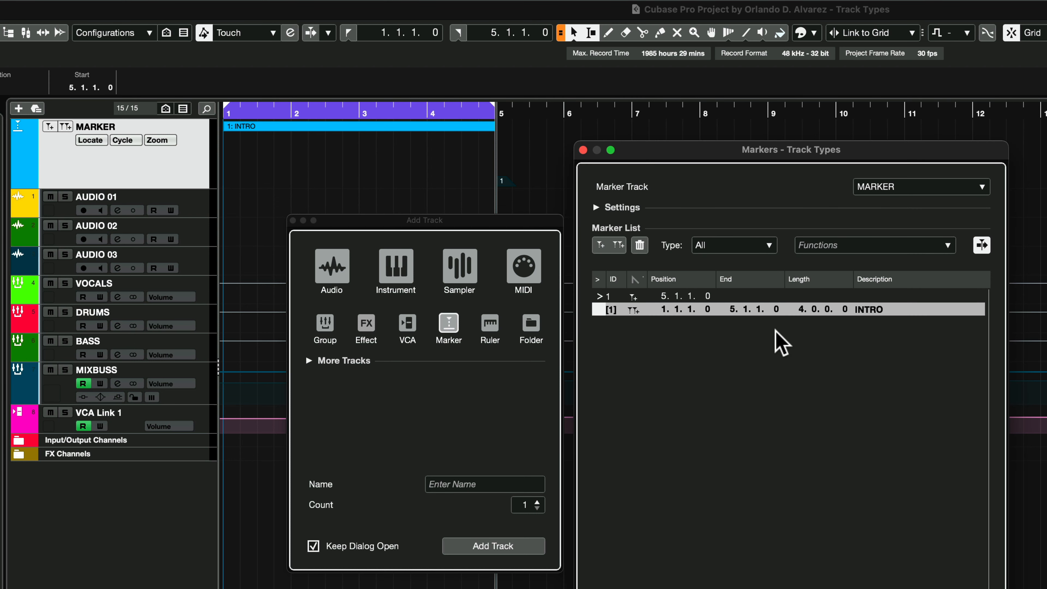
{"action": "double_click", "coordinate": [880, 295]}
{"action": "type", "text": "Verse"}
{"action": "key", "text": "Return"}
{"action": "left_click", "coordinate": [584, 149]}
- Colour the Verse marker at bar 5 with Red 1
{"action": "left_click", "coordinate": [513, 180]}
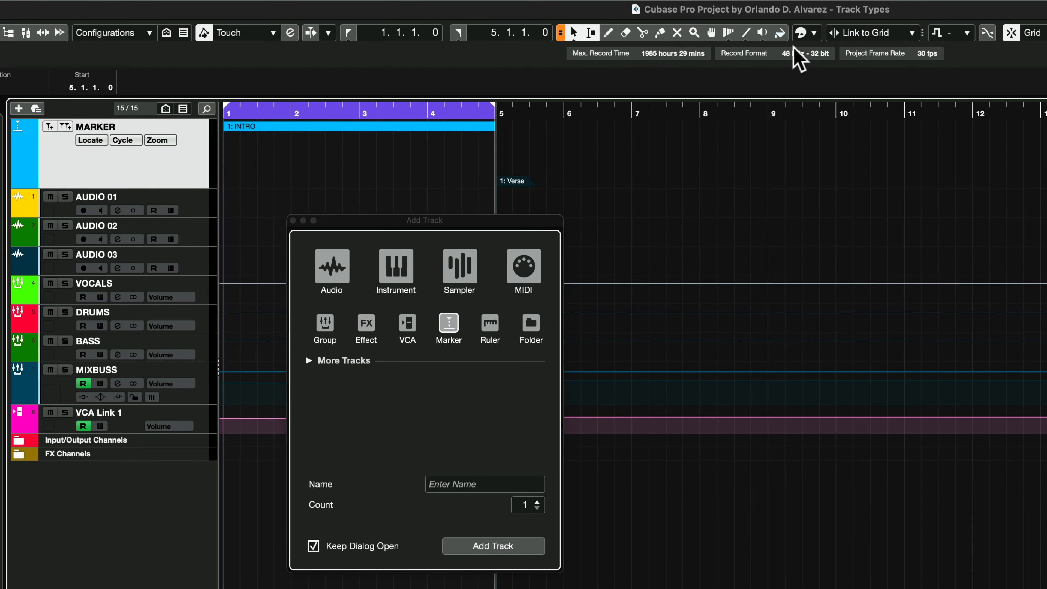
{"action": "left_click", "coordinate": [780, 33]}
{"action": "left_click", "coordinate": [812, 34]}
{"action": "left_click", "coordinate": [825, 194]}
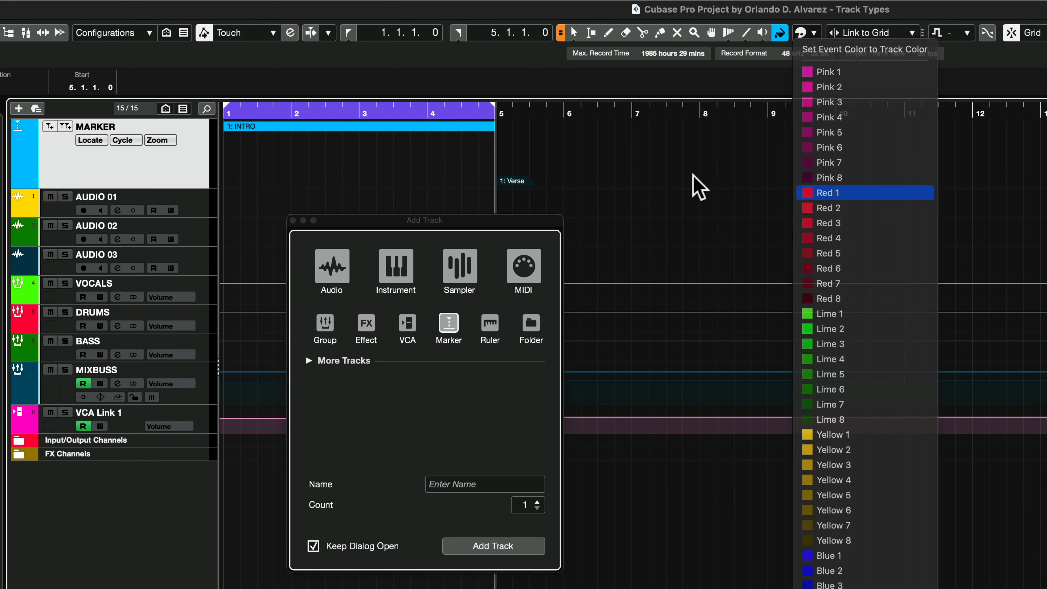
{"action": "key", "text": "1"}
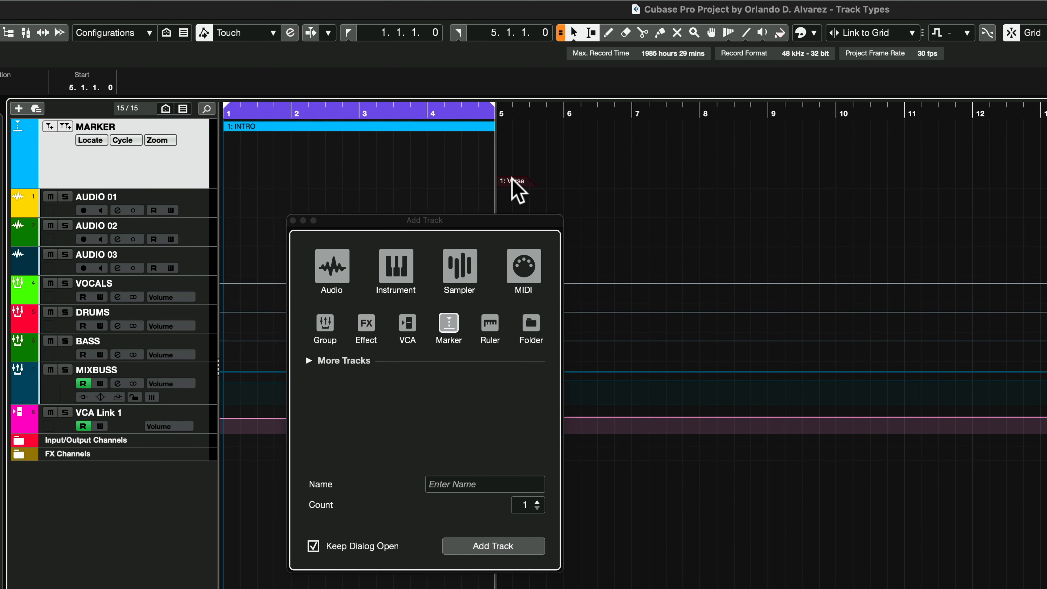
{"action": "left_click", "coordinate": [515, 180]}
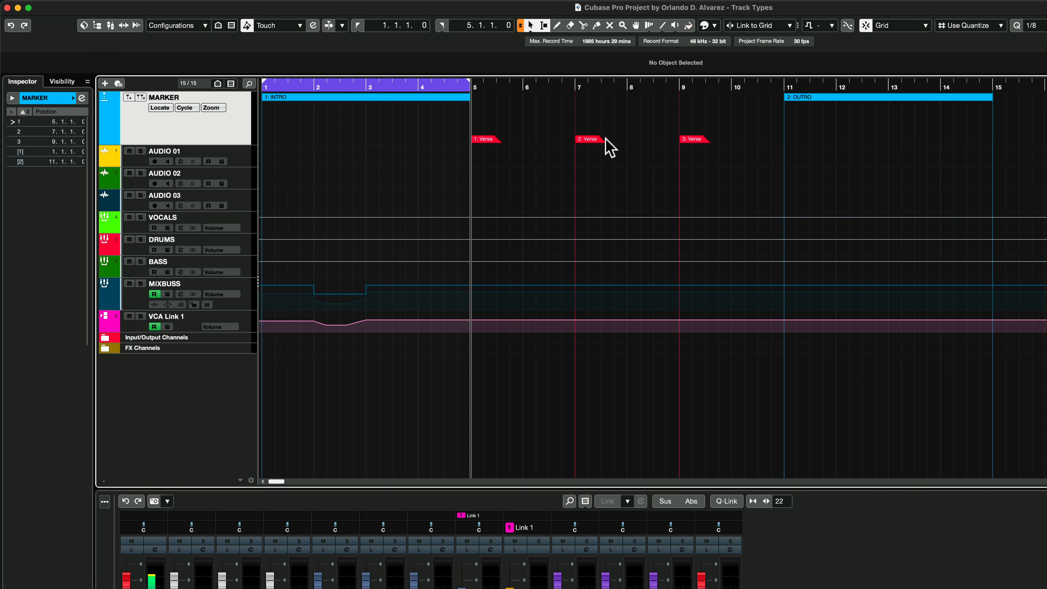
- Use the Verse and OUTRO markers to move between song sections and to set the locators
{"action": "left_click", "coordinate": [493, 140]}
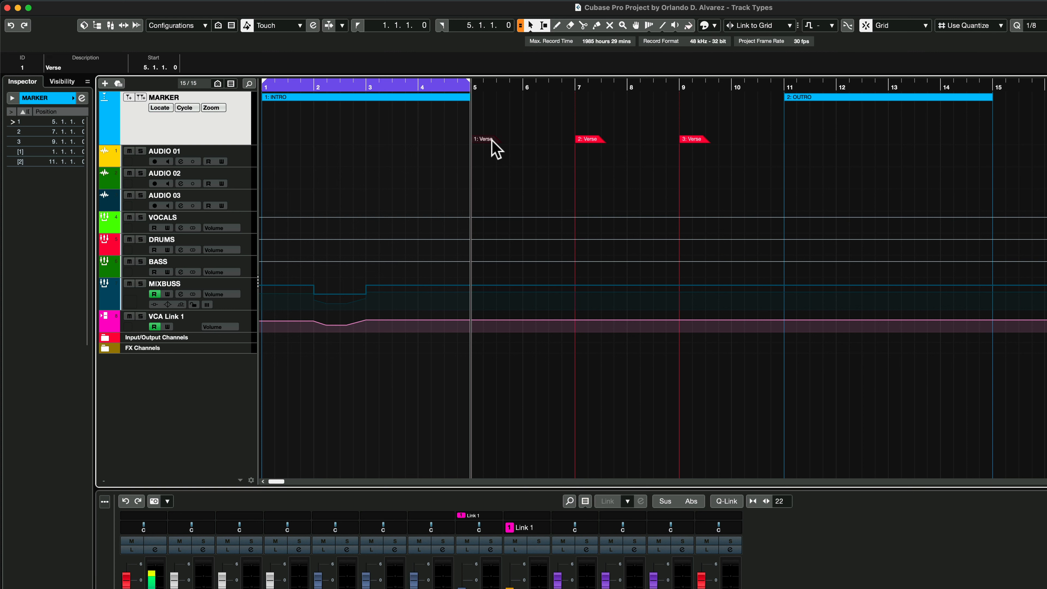
{"action": "left_click", "coordinate": [822, 99]}
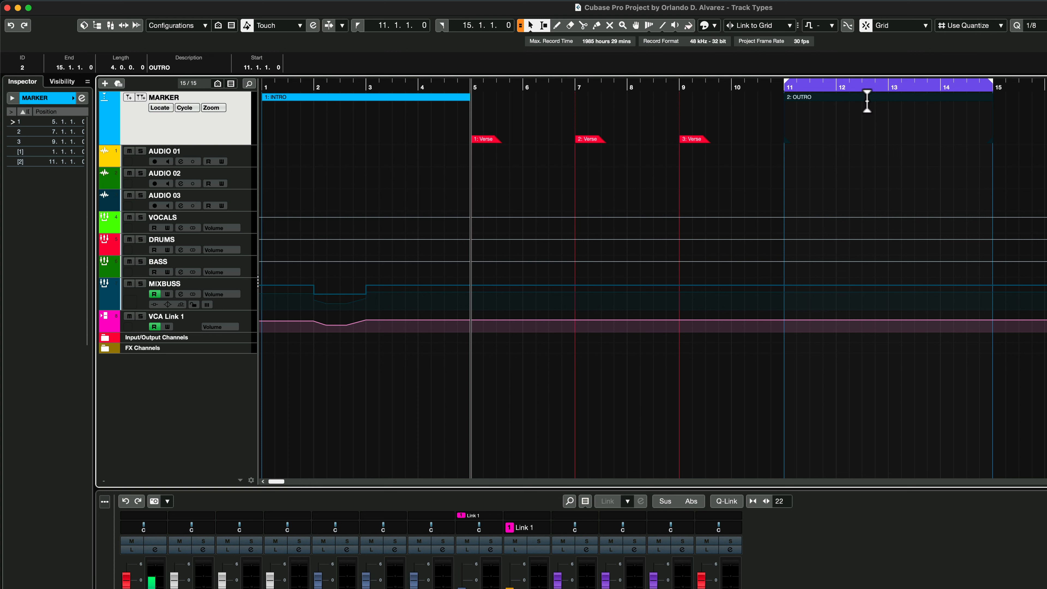
{"action": "left_click", "coordinate": [700, 140]}
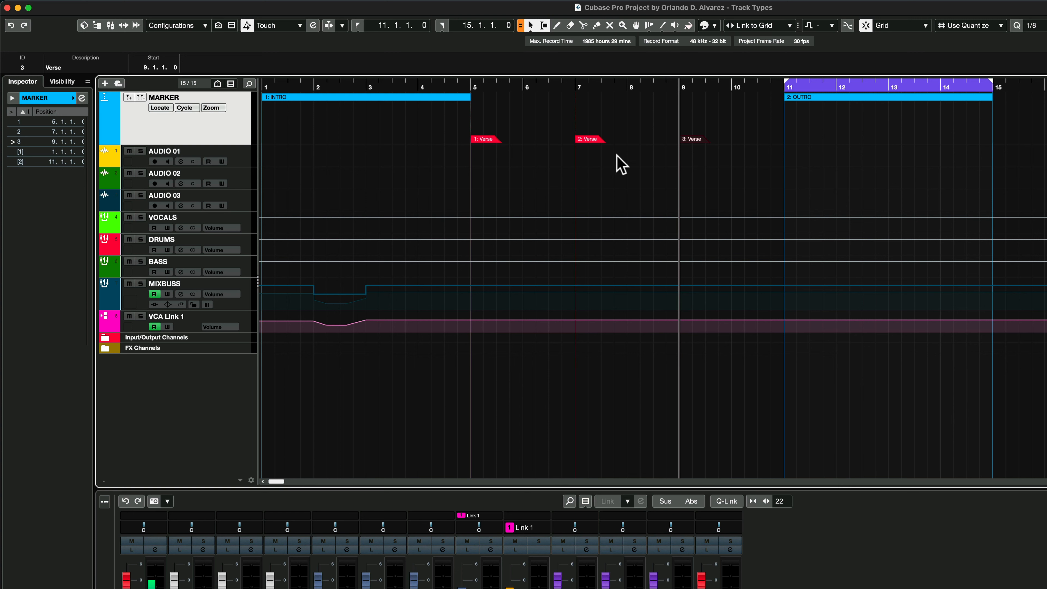
{"action": "left_click", "coordinate": [862, 99]}
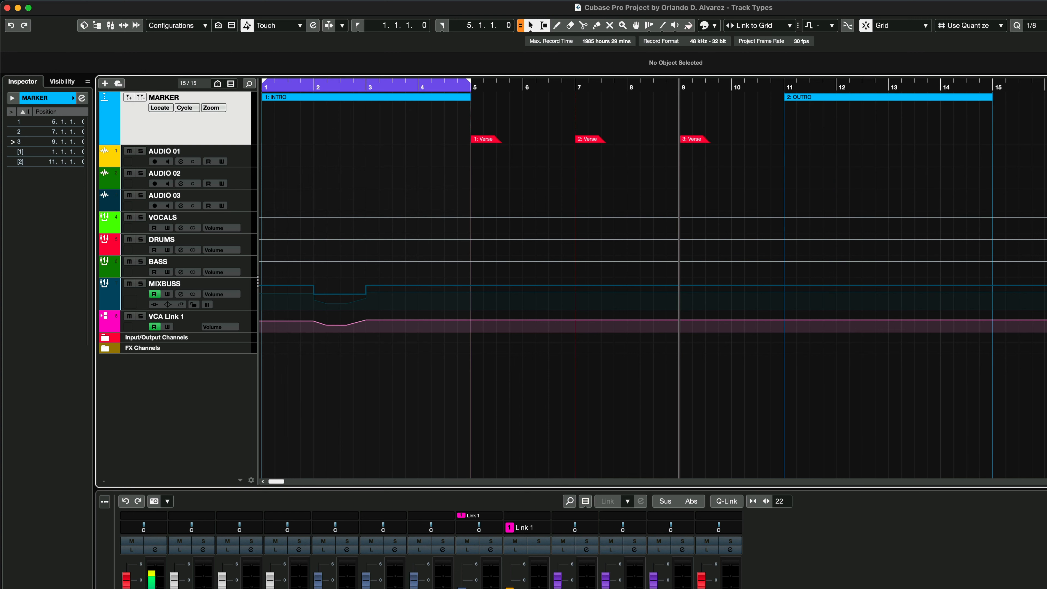
- Enlarge the tracks and check whether the markers stay in view while working on the MIXBUSS and VCA Link 1 tracks
{"action": "key", "text": "shift+h"}
{"action": "key", "text": "shift+h"}
{"action": "key", "text": "shift+h"}
{"action": "key", "text": "shift+h"}
{"action": "key", "text": "shift+h"}
{"action": "key", "text": "shift+h"}
{"action": "key", "text": "shift+h"}
{"action": "key", "text": "shift+h"}
{"action": "key", "text": "shift+h"}
{"action": "key", "text": "shift+h"}
{"action": "key", "text": "shift+h"}
{"action": "key", "text": "shift+h"}
{"action": "scroll", "coordinate": [531, 327], "scroll_direction": "down", "scroll_amount": 15}
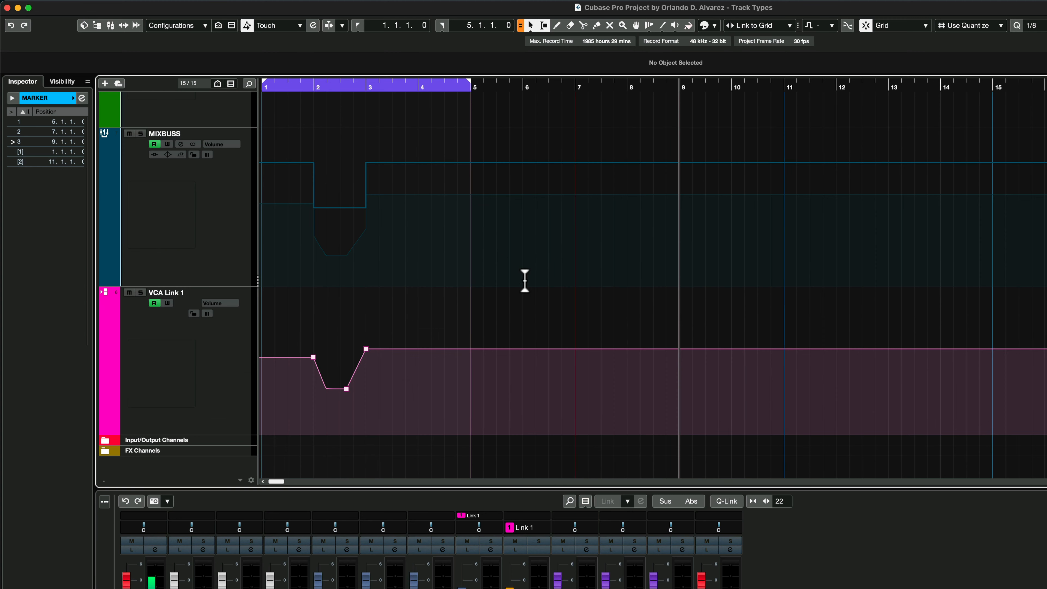
{"action": "left_click", "coordinate": [163, 241]}
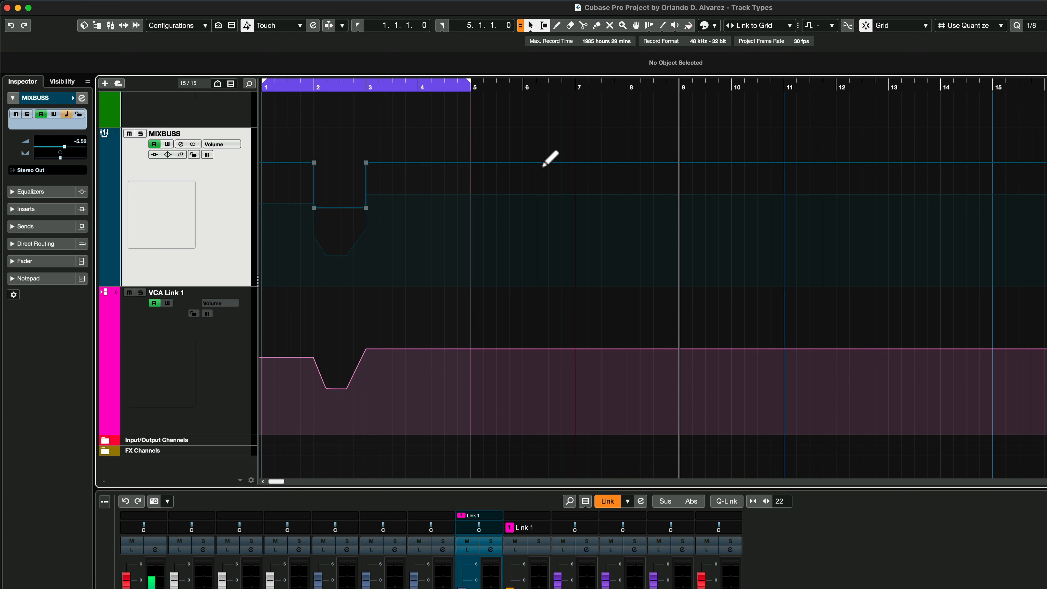
{"action": "scroll", "coordinate": [753, 202], "scroll_direction": "up", "scroll_amount": 15}
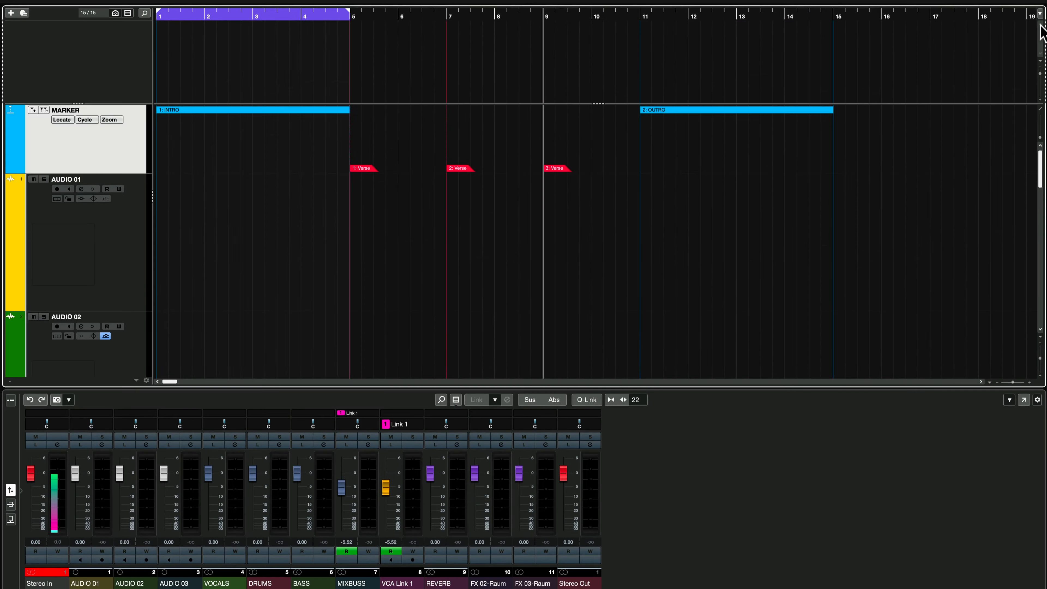
- Adjust the divider of the split track list and move the MARKER track into its upper section
{"action": "left_click_drag", "start_coordinate": [597, 103], "coordinate": [598, 109]}
{"action": "mouse_move", "coordinate": [108, 152]}
{"action": "left_mouse_down"}
{"action": "mouse_move", "coordinate": [114, 167]}
{"action": "mouse_move", "coordinate": [120, 37]}
{"action": "left_mouse_up"}
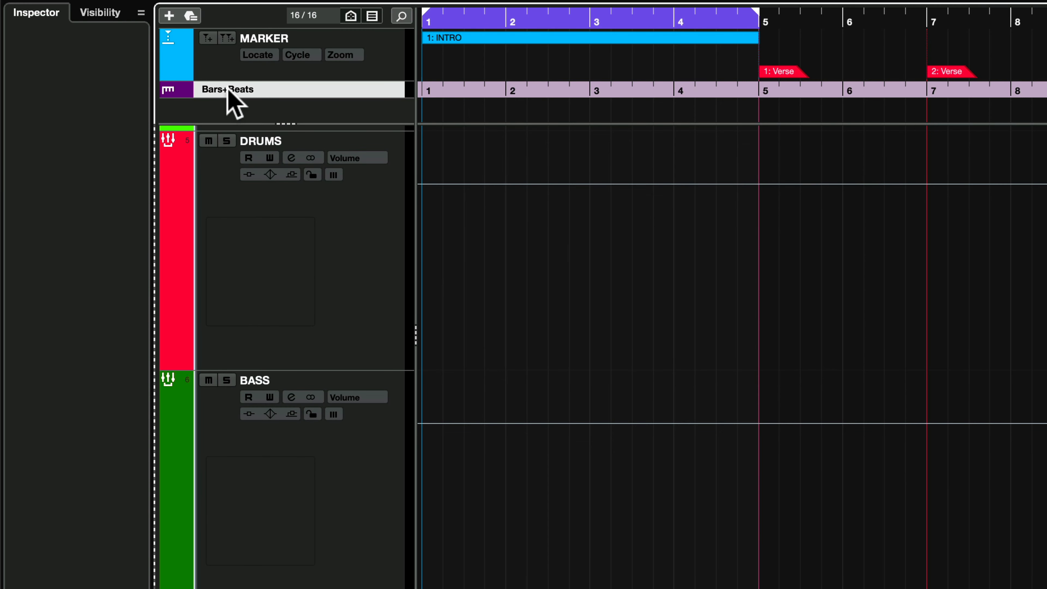
- Change the ruler track's display format to Seconds and place it above the MARKER track
{"action": "left_click", "coordinate": [227, 90]}
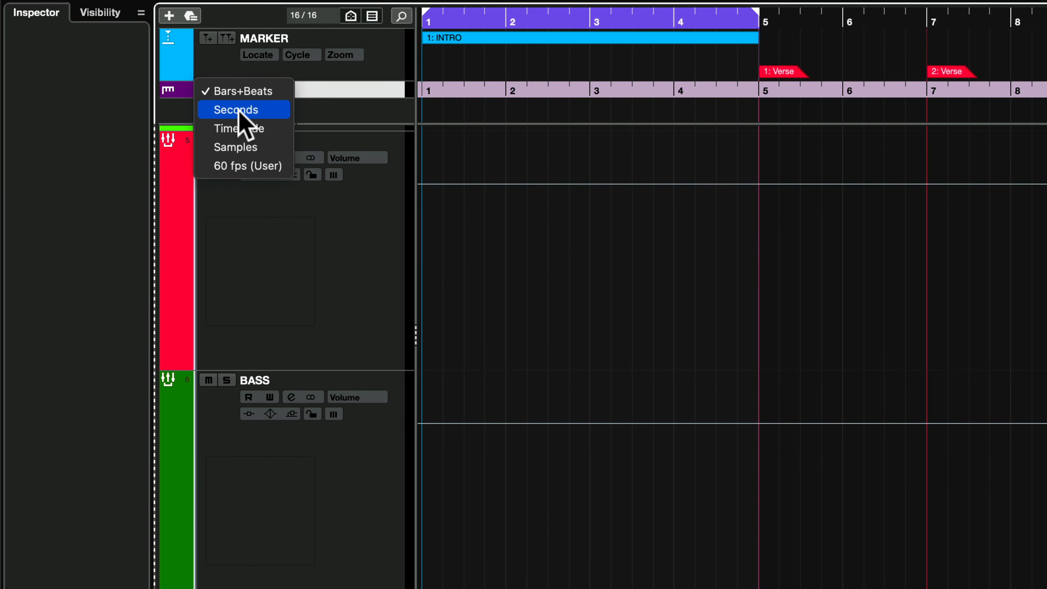
{"action": "left_click", "coordinate": [241, 104]}
{"action": "left_click_drag", "start_coordinate": [339, 90], "coordinate": [338, 33]}
{"action": "scroll", "coordinate": [505, 19], "scroll_direction": "right", "scroll_amount": 20}
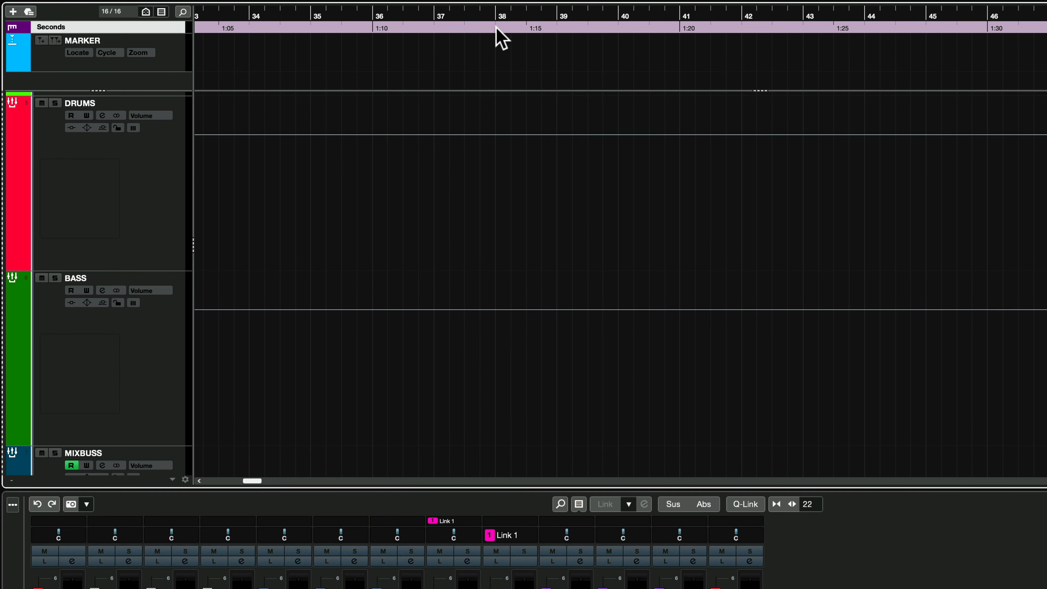
{"action": "scroll", "coordinate": [495, 29], "scroll_direction": "left", "scroll_amount": 1}
{"action": "scroll", "coordinate": [495, 30], "scroll_direction": "left", "scroll_amount": 20}
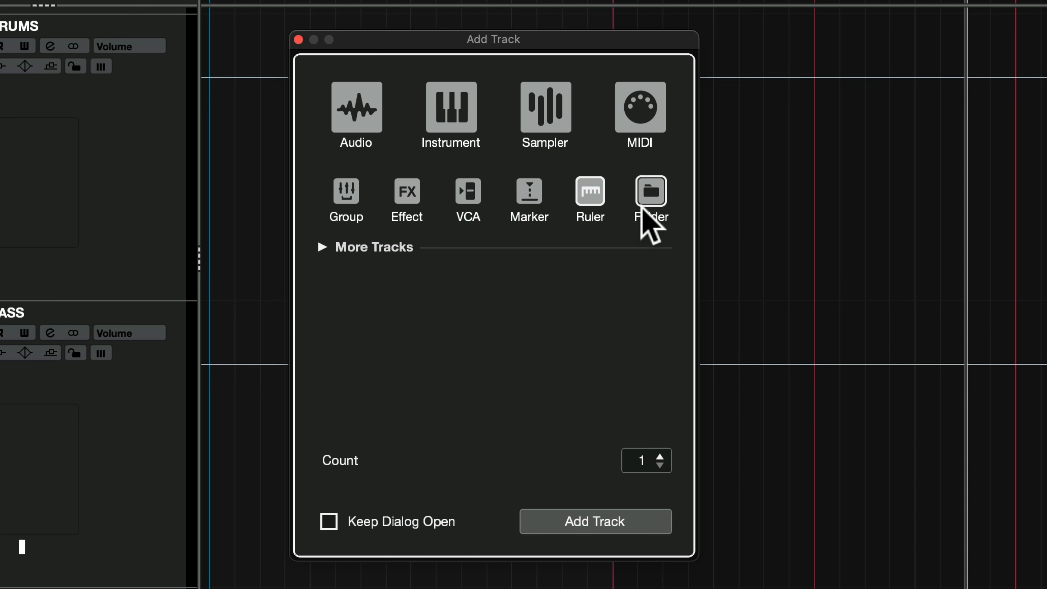
- Add a folder track named VOCALS
{"action": "left_click", "coordinate": [647, 192]}
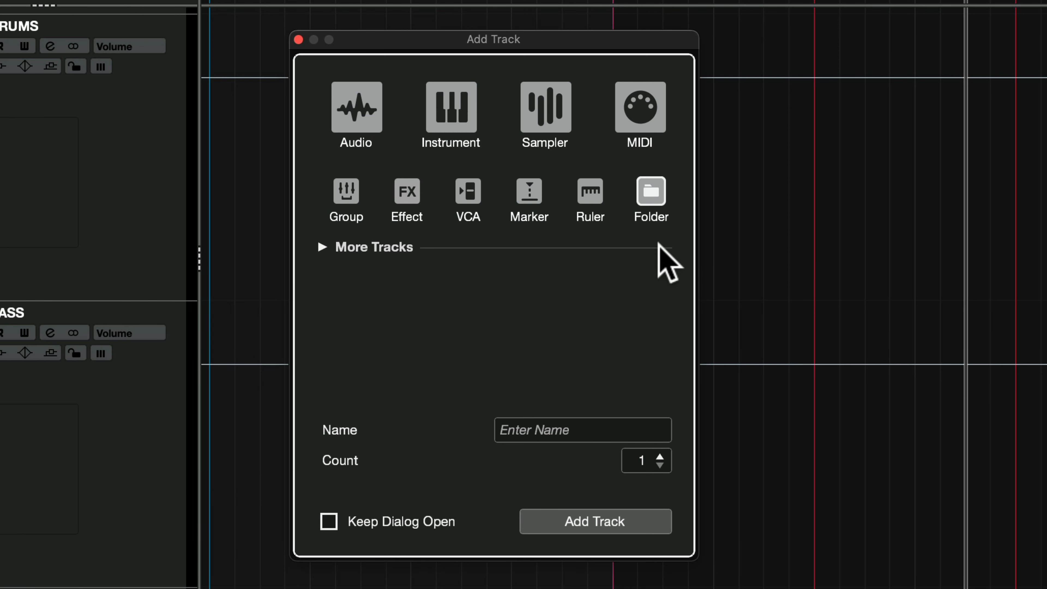
{"action": "left_click", "coordinate": [559, 430]}
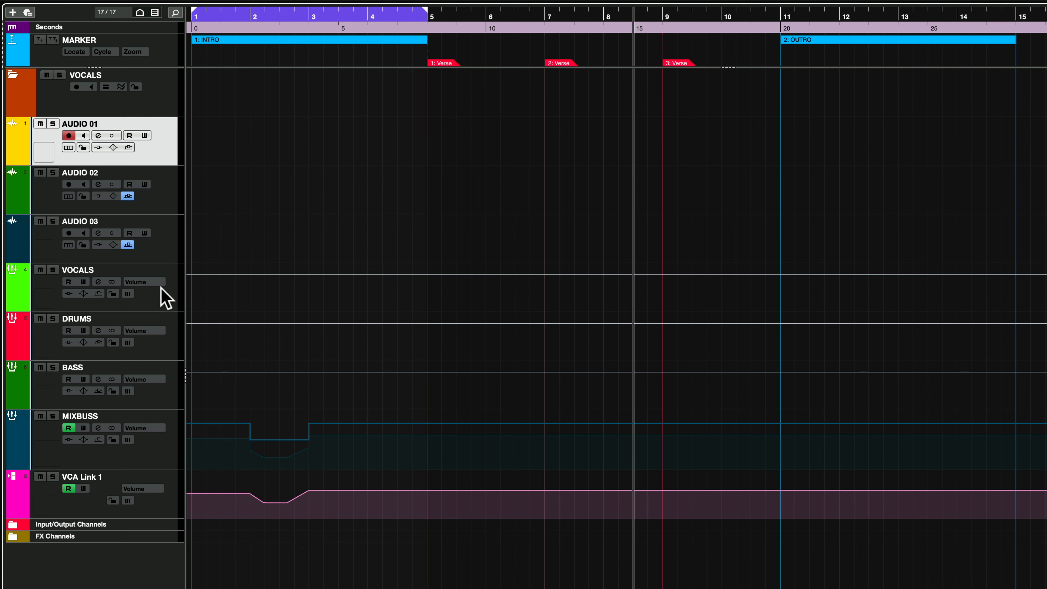
- Move AUDIO 01 to AUDIO 03 and the VOCALS group track into the VOCALS folder, and toggle the folder's contents
{"action": "left_click", "coordinate": [163, 301], "text": "shift"}
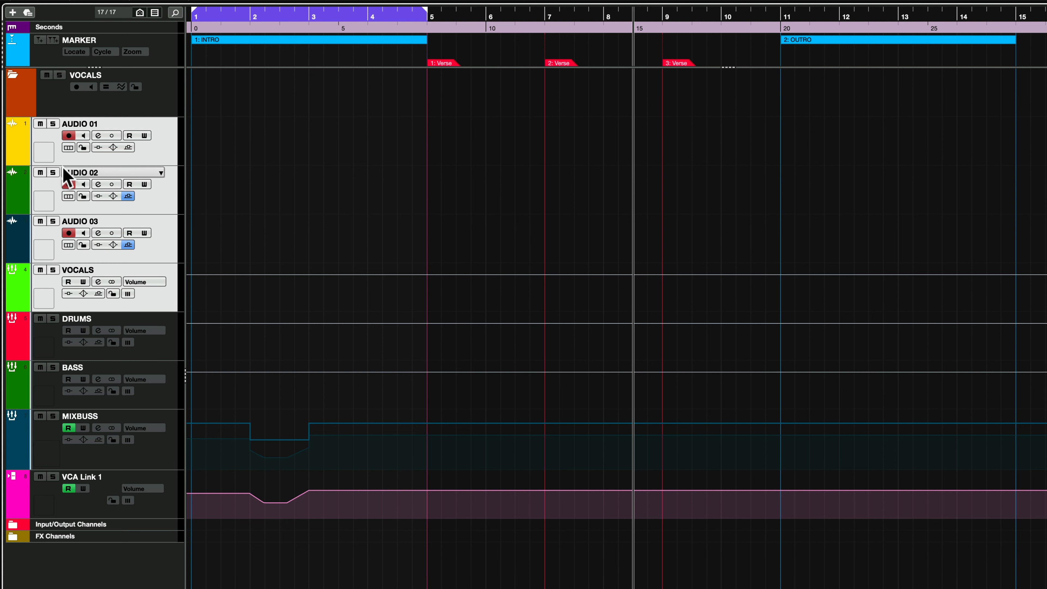
{"action": "left_click_drag", "start_coordinate": [165, 159], "coordinate": [158, 113]}
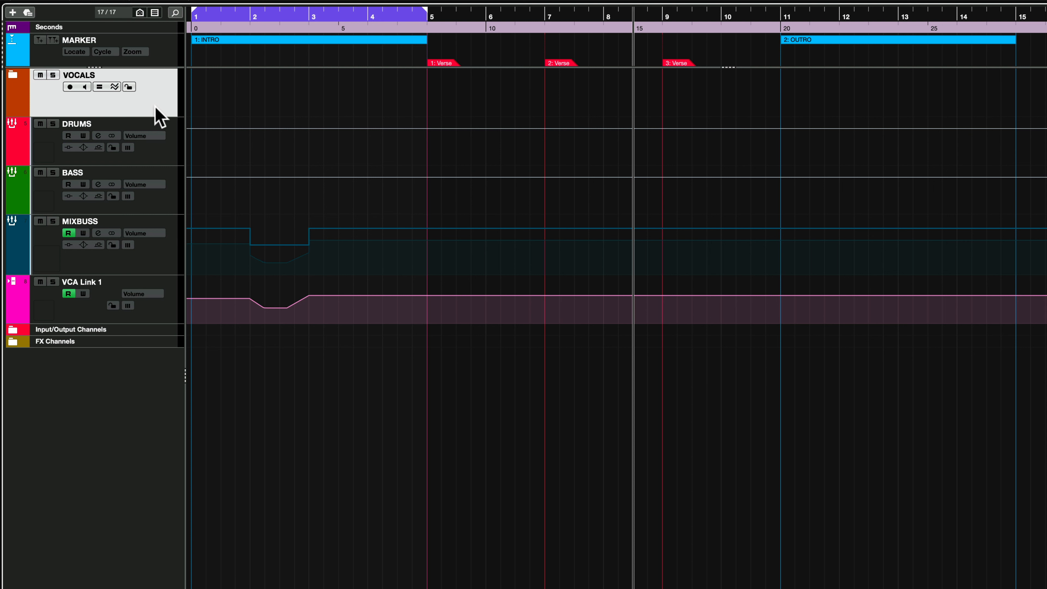
{"action": "left_click", "coordinate": [11, 76]}
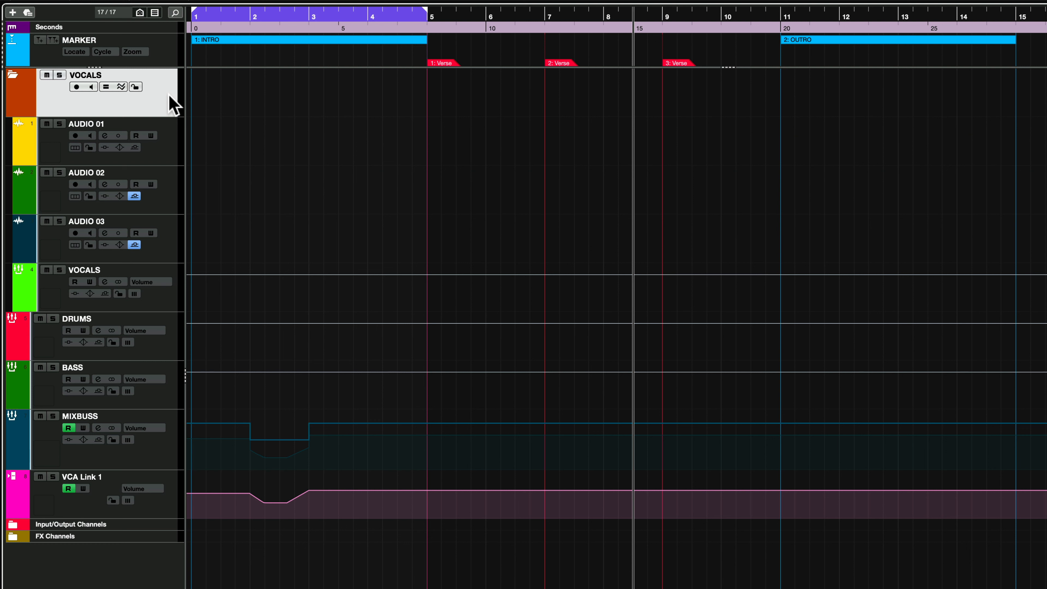
{"action": "double_click", "coordinate": [101, 74]}
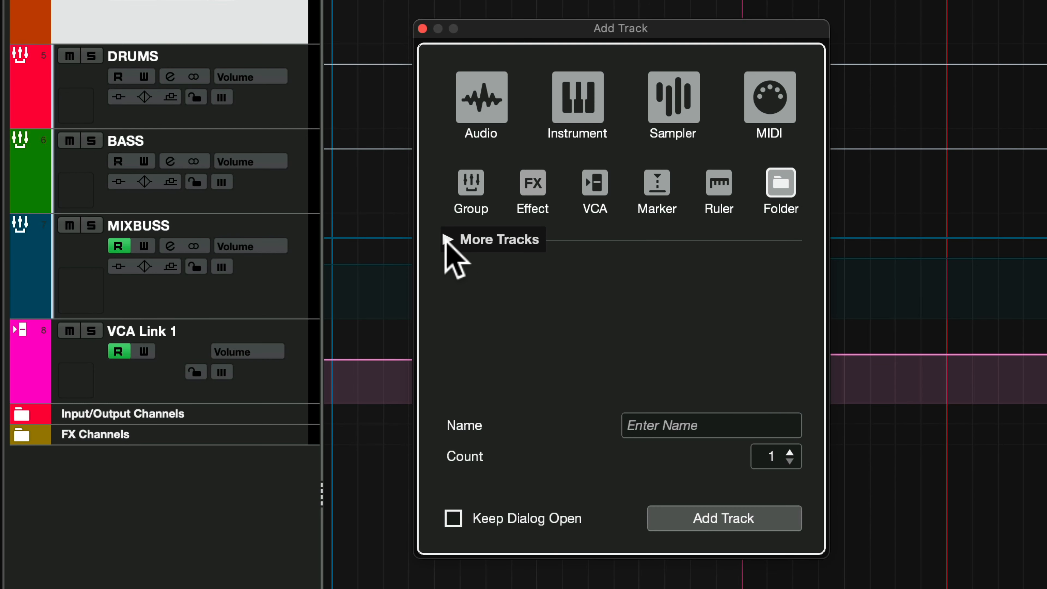
- Reveal the additional track types in the Add Track dialog
{"action": "left_click", "coordinate": [446, 238]}
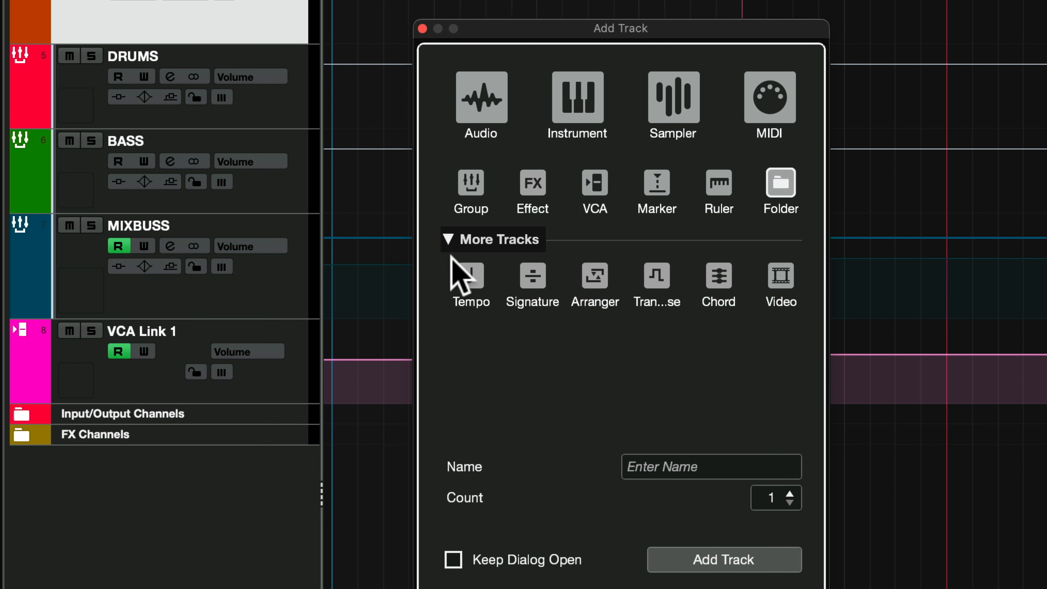